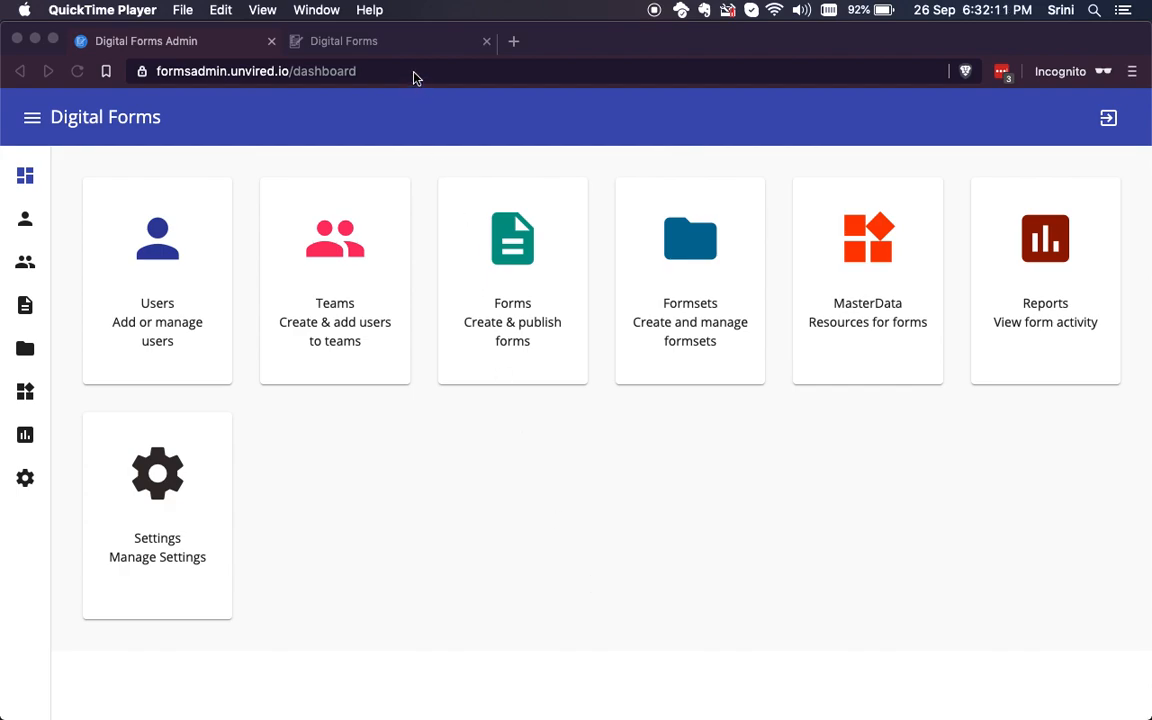
Step: Open the Sales Order form from the Sales Order category in the forms administration
{"action": "left_click", "coordinate": [404, 42]}
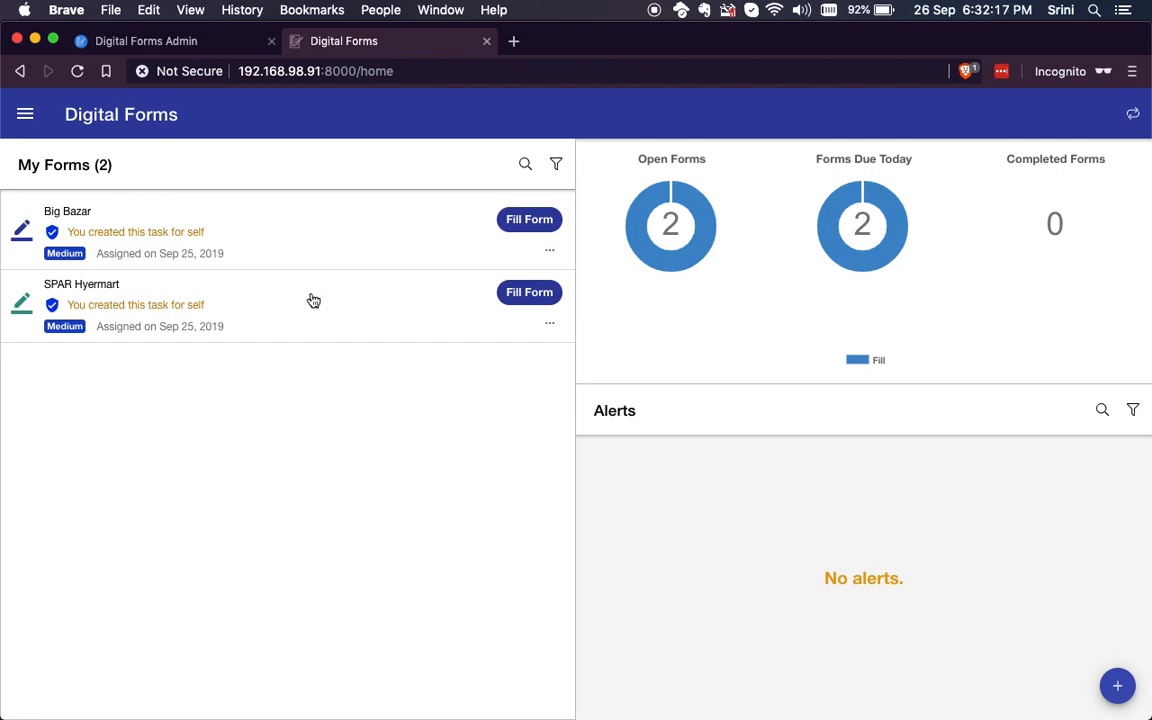
{"action": "left_click", "coordinate": [175, 44]}
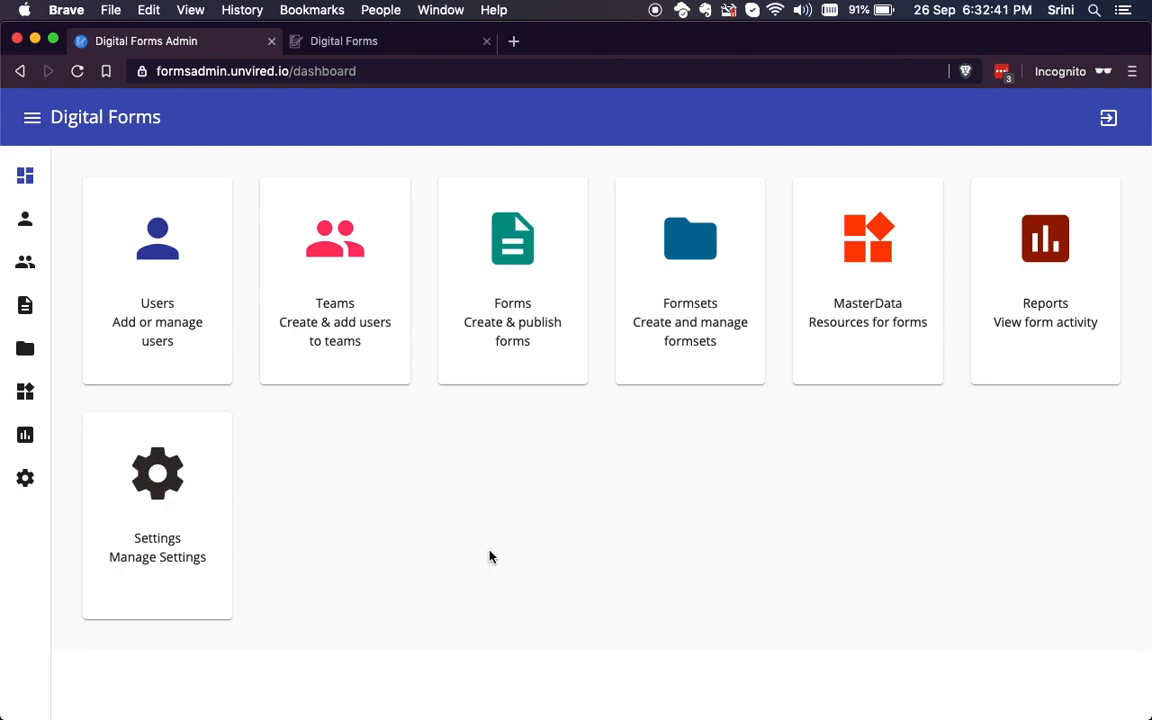
{"action": "left_click", "coordinate": [462, 232]}
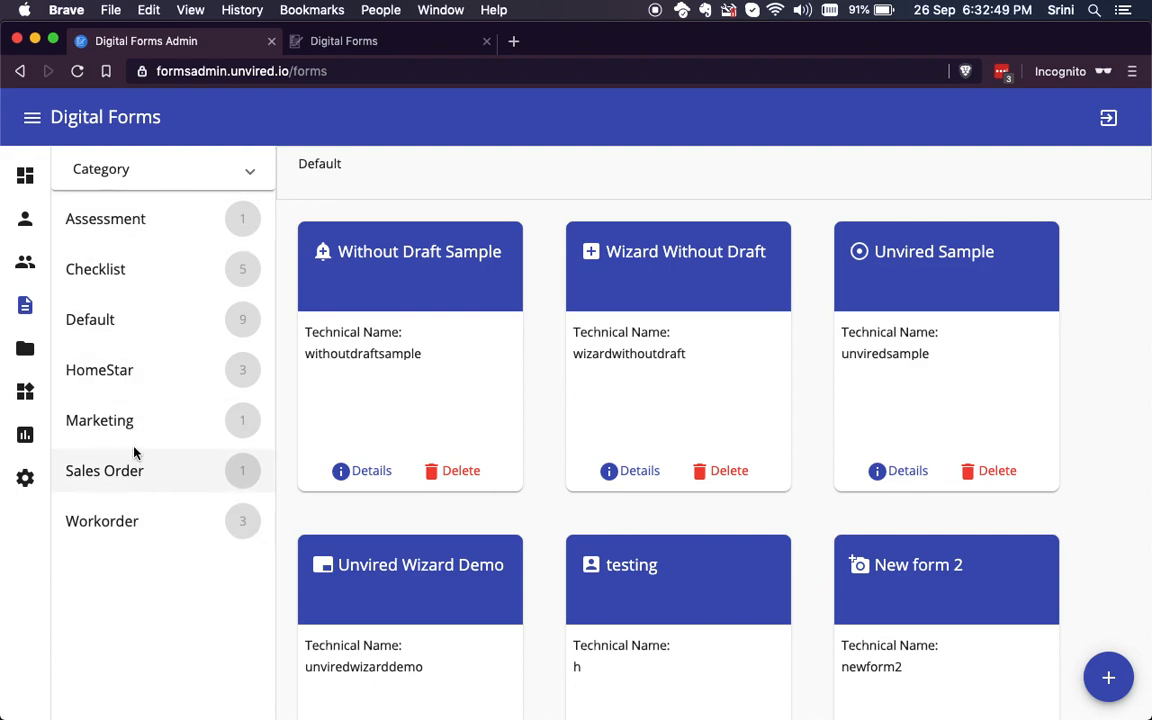
{"action": "left_click", "coordinate": [136, 479]}
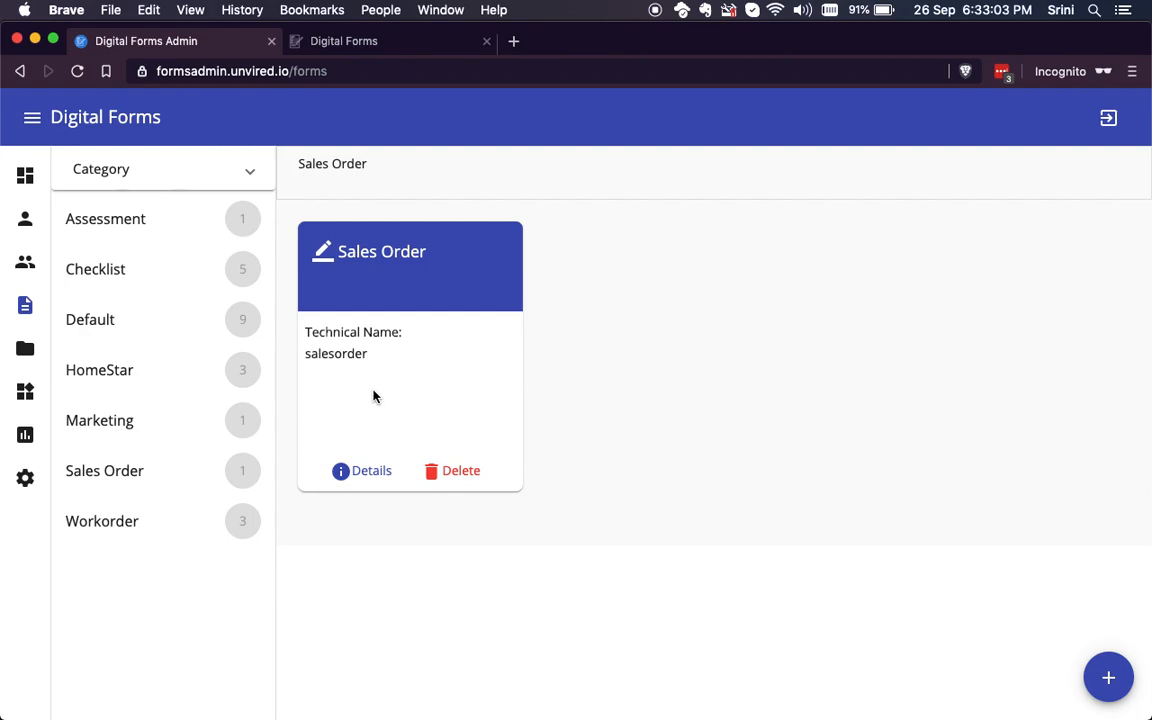
{"action": "left_click", "coordinate": [380, 350]}
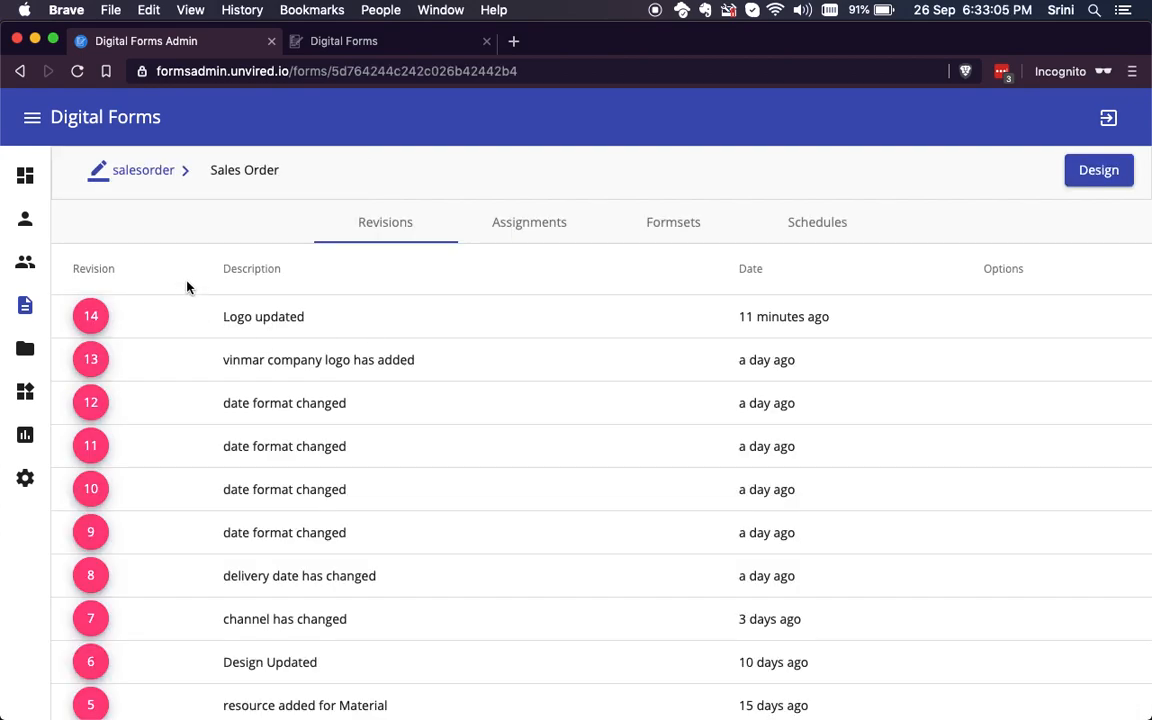
Step: Review the Sales Order form's revision history and its group assignments
{"action": "scroll", "coordinate": [514, 478], "scroll_direction": "down", "scroll_amount": 1}
{"action": "scroll", "coordinate": [514, 478], "scroll_direction": "up", "scroll_amount": 1}
{"action": "left_click", "coordinate": [505, 225]}
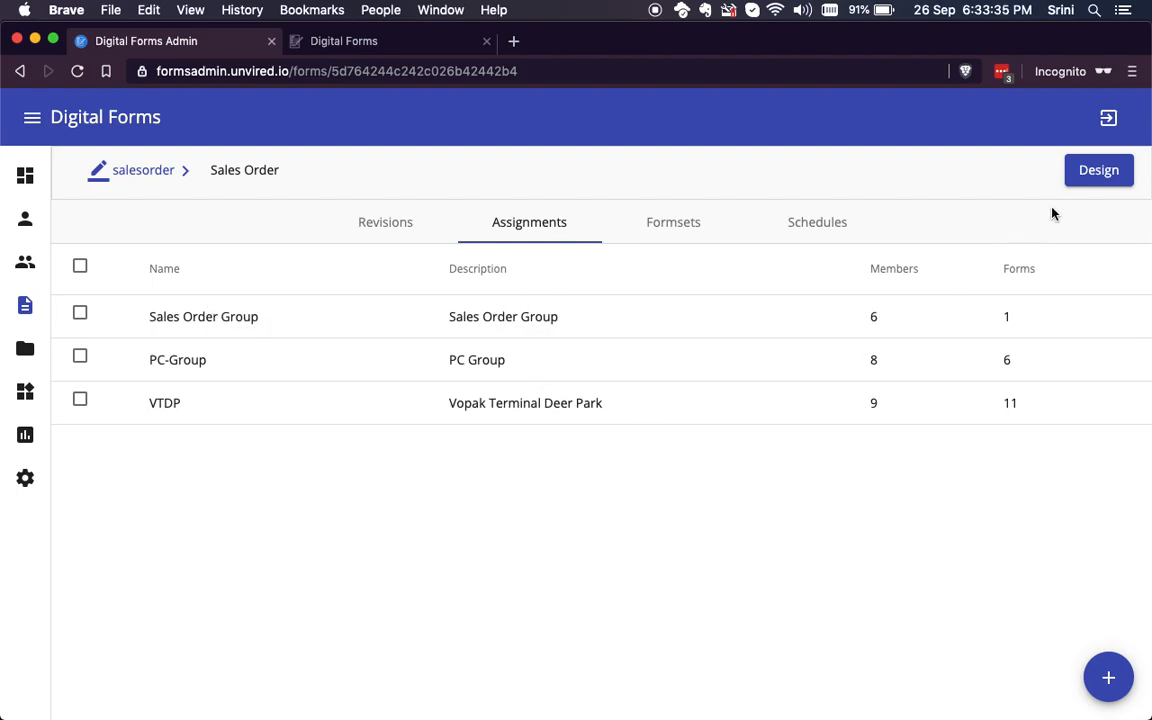
Step: Open the Sales Order form in the form designer and look over its full layout
{"action": "left_click", "coordinate": [1085, 174]}
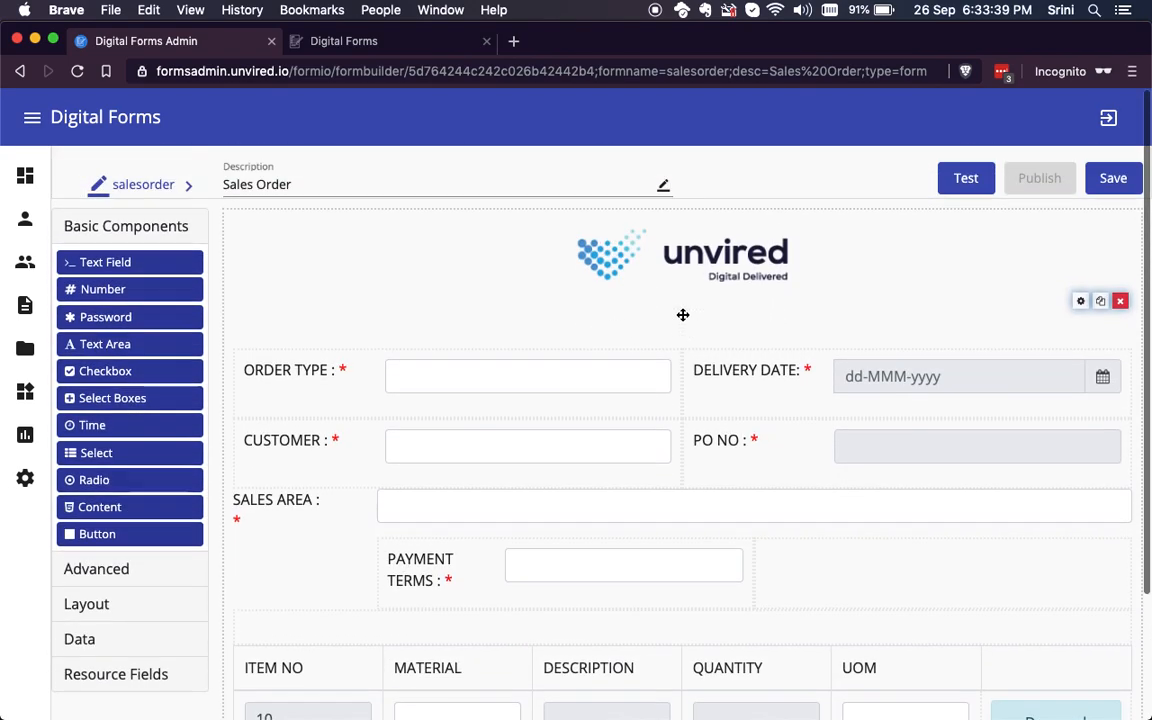
{"action": "scroll", "coordinate": [683, 315], "scroll_direction": "down", "scroll_amount": 3}
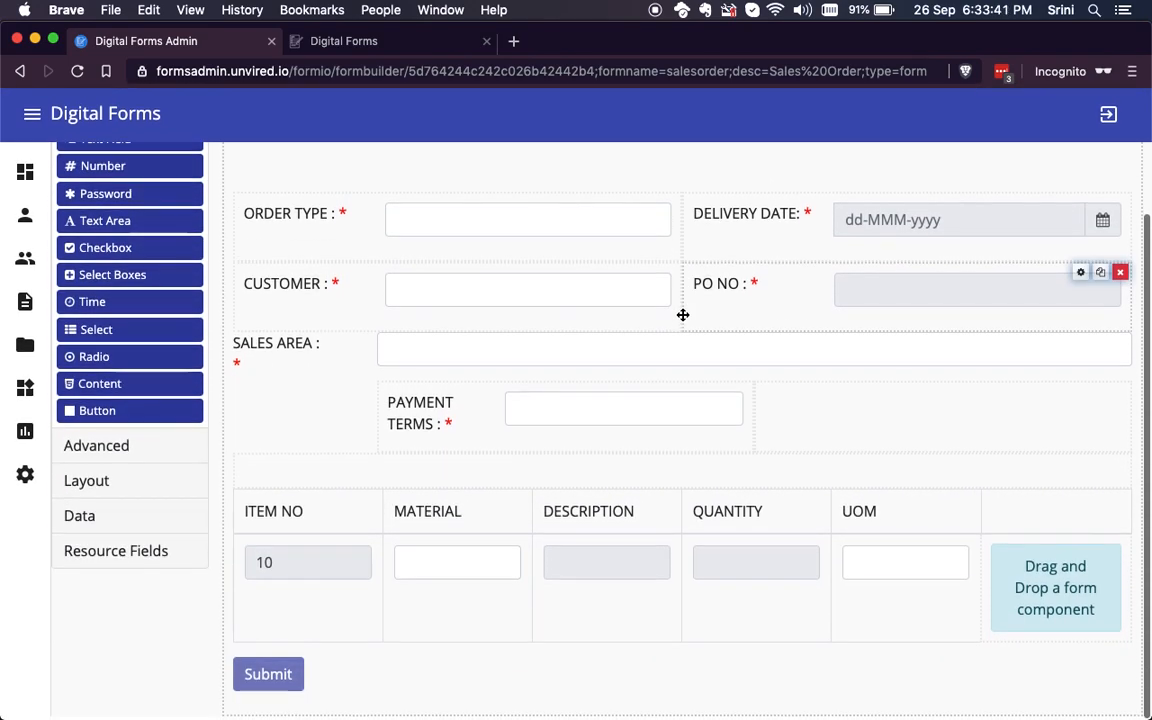
{"action": "scroll", "coordinate": [683, 315], "scroll_direction": "up", "scroll_amount": 3}
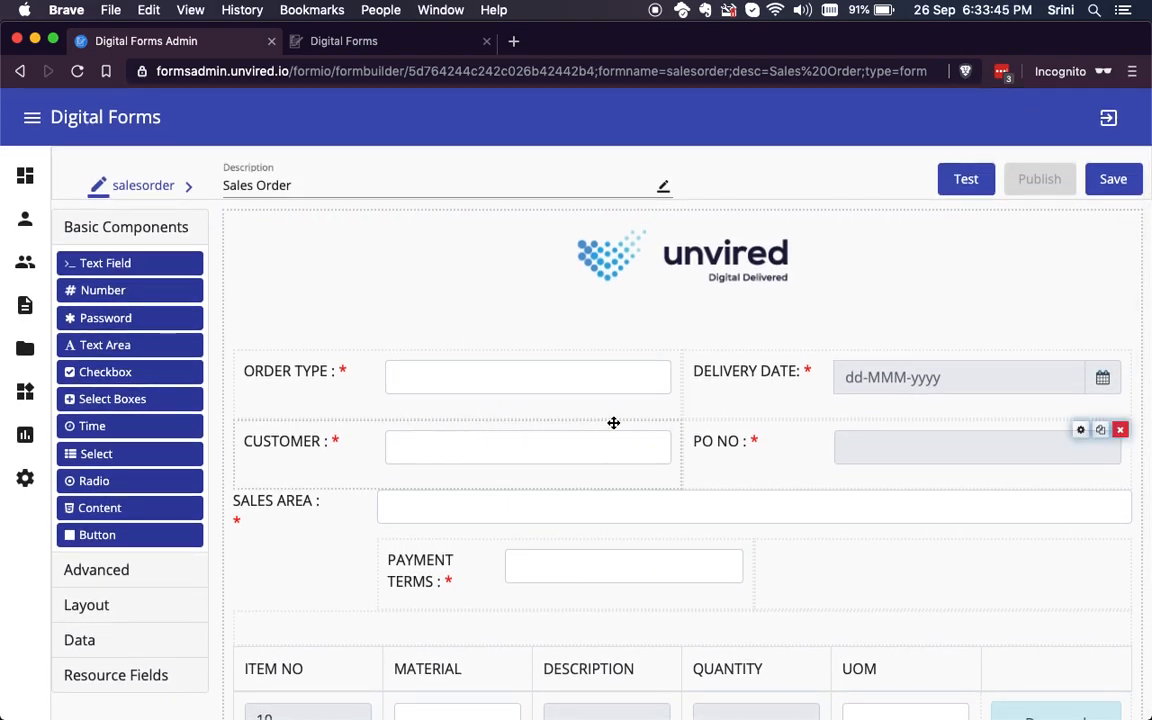
Step: Run the form in test mode, add two extra rows to its item table, and close the test
{"action": "left_click", "coordinate": [970, 182]}
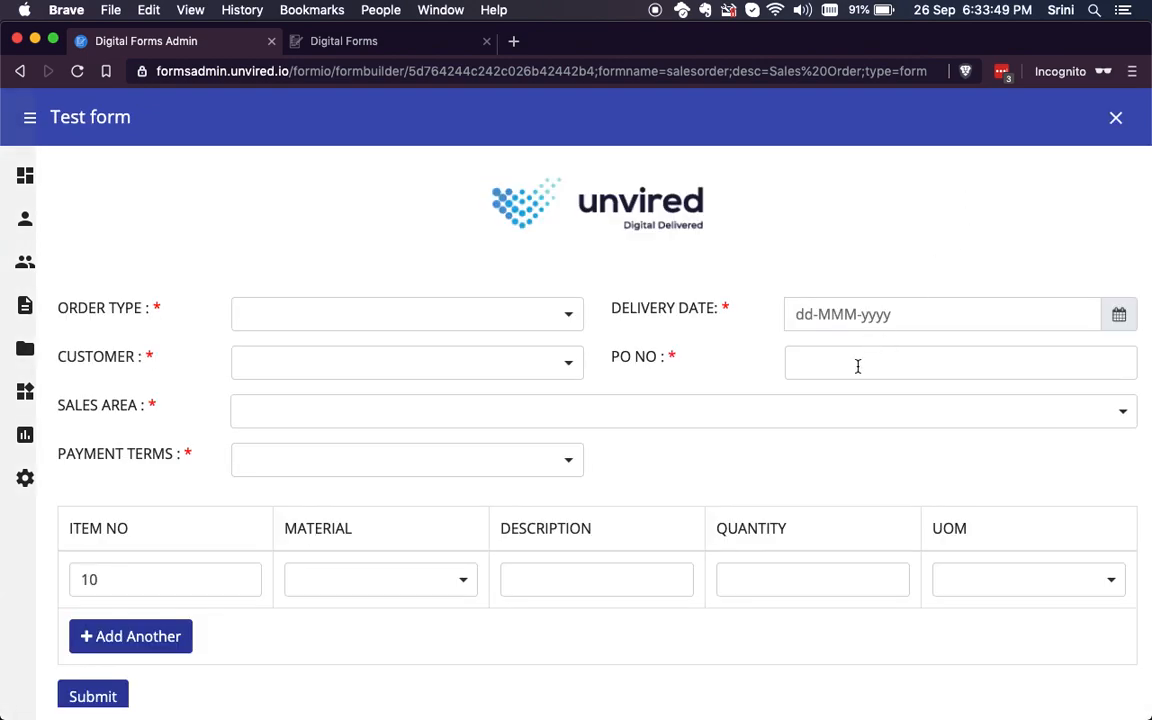
{"action": "scroll", "coordinate": [712, 297], "scroll_direction": "down", "scroll_amount": 1}
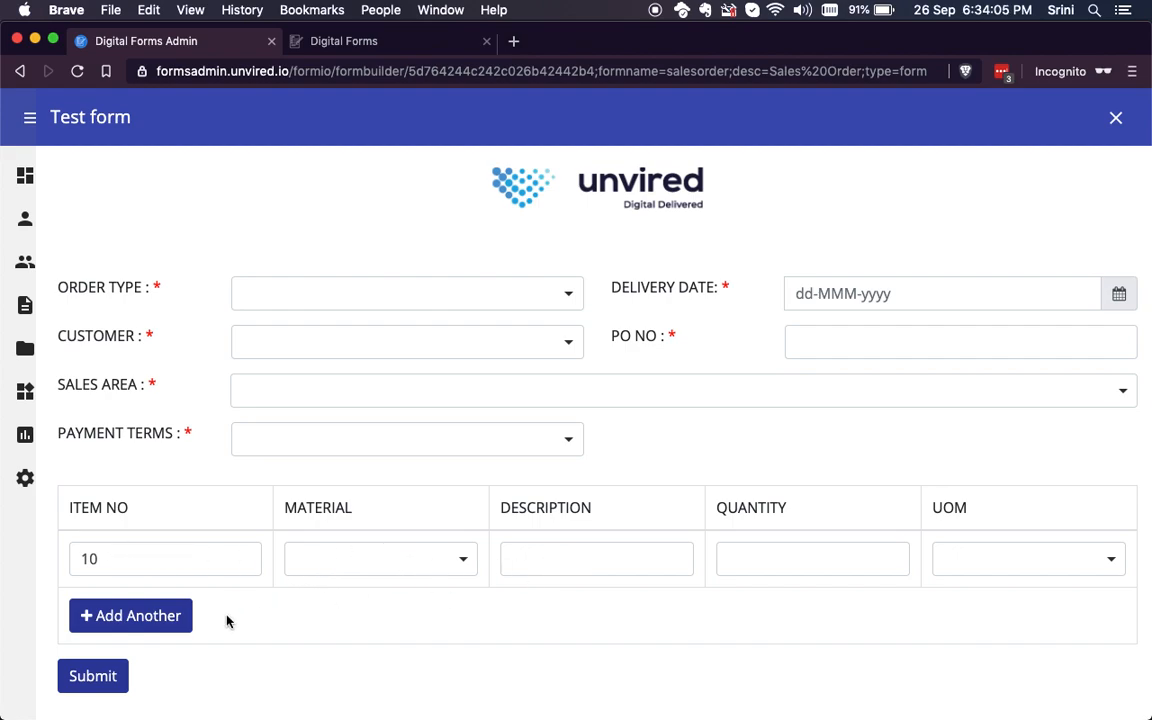
{"action": "left_click", "coordinate": [163, 615]}
{"action": "scroll", "coordinate": [230, 615], "scroll_direction": "down", "scroll_amount": 1}
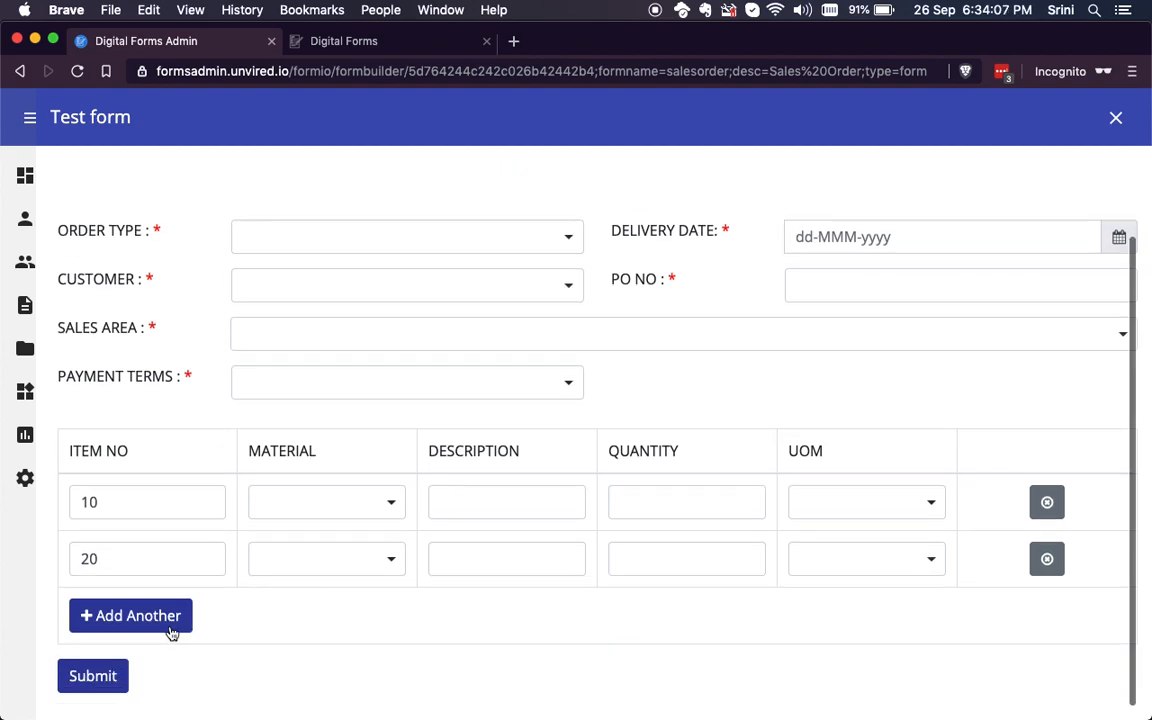
{"action": "left_click", "coordinate": [154, 627]}
{"action": "scroll", "coordinate": [313, 580], "scroll_direction": "down", "scroll_amount": 1}
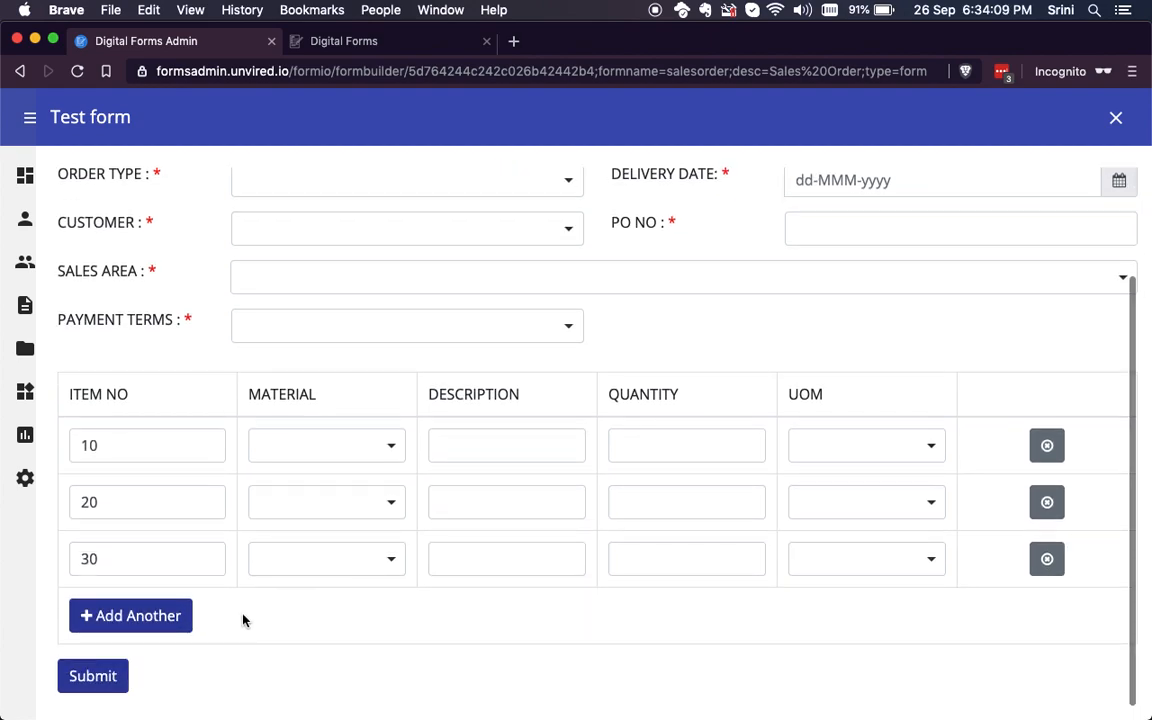
{"action": "scroll", "coordinate": [694, 546], "scroll_direction": "up", "scroll_amount": 2}
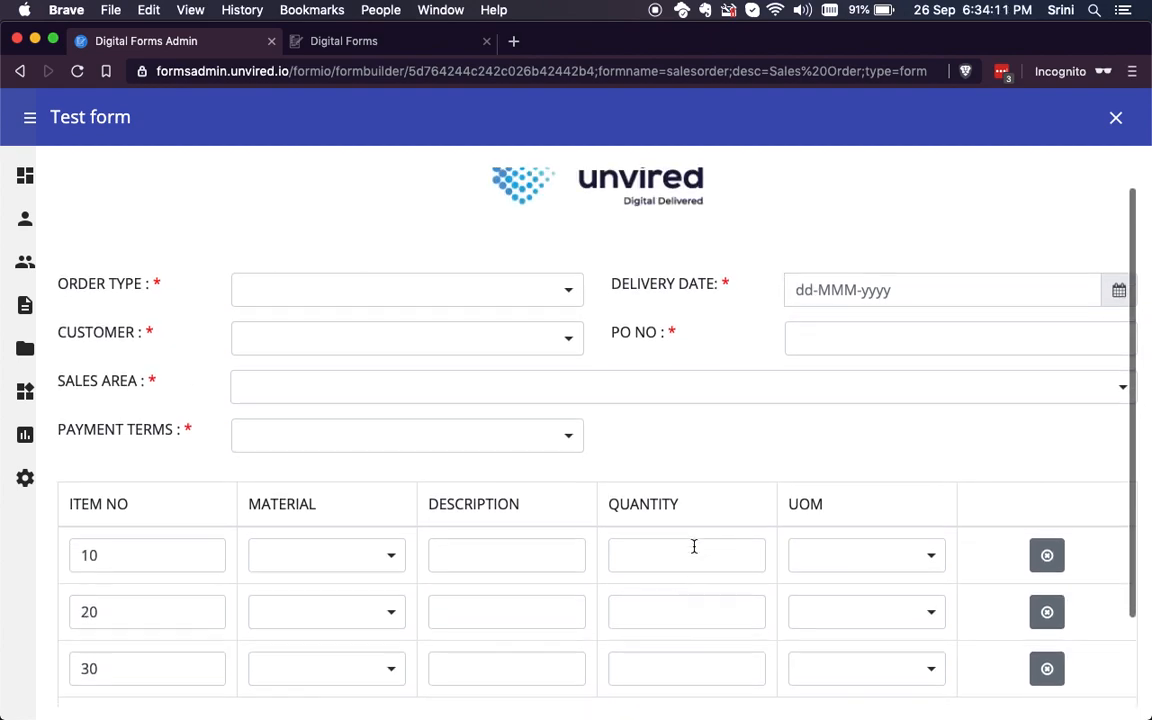
{"action": "left_click", "coordinate": [1117, 119]}
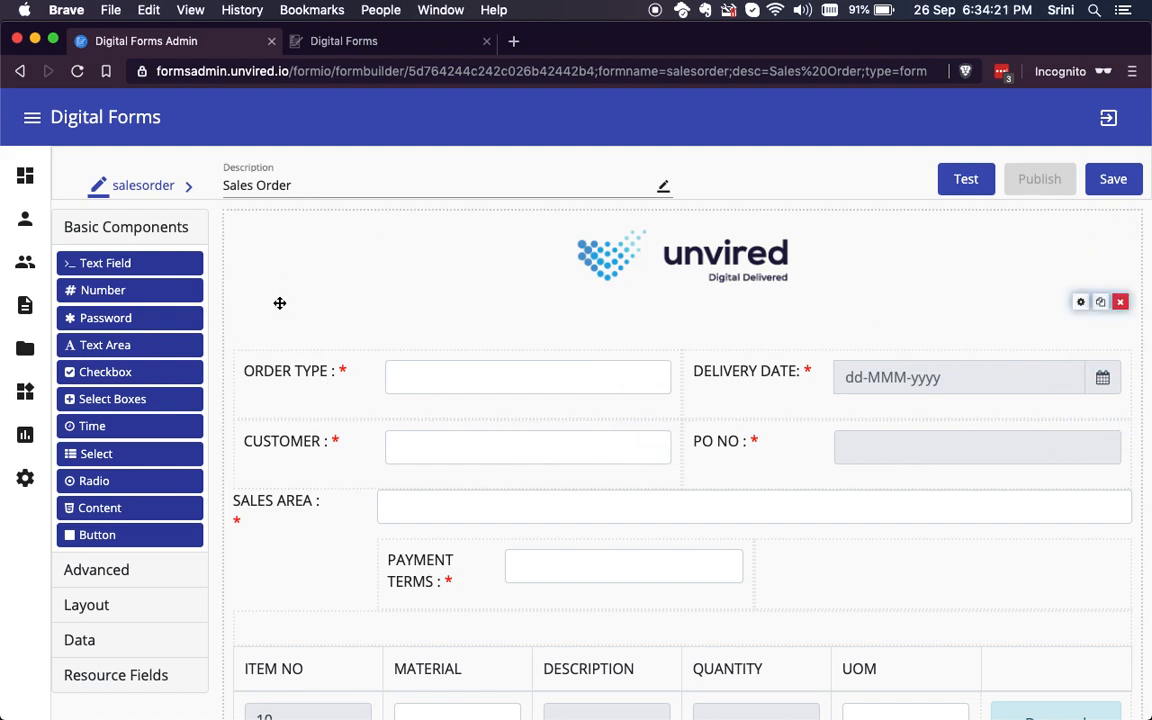
Step: Examine the components offered in the Advanced, Layout, Data and Basic Components categories of the form designer
{"action": "scroll", "coordinate": [294, 306], "scroll_direction": "down", "scroll_amount": 1}
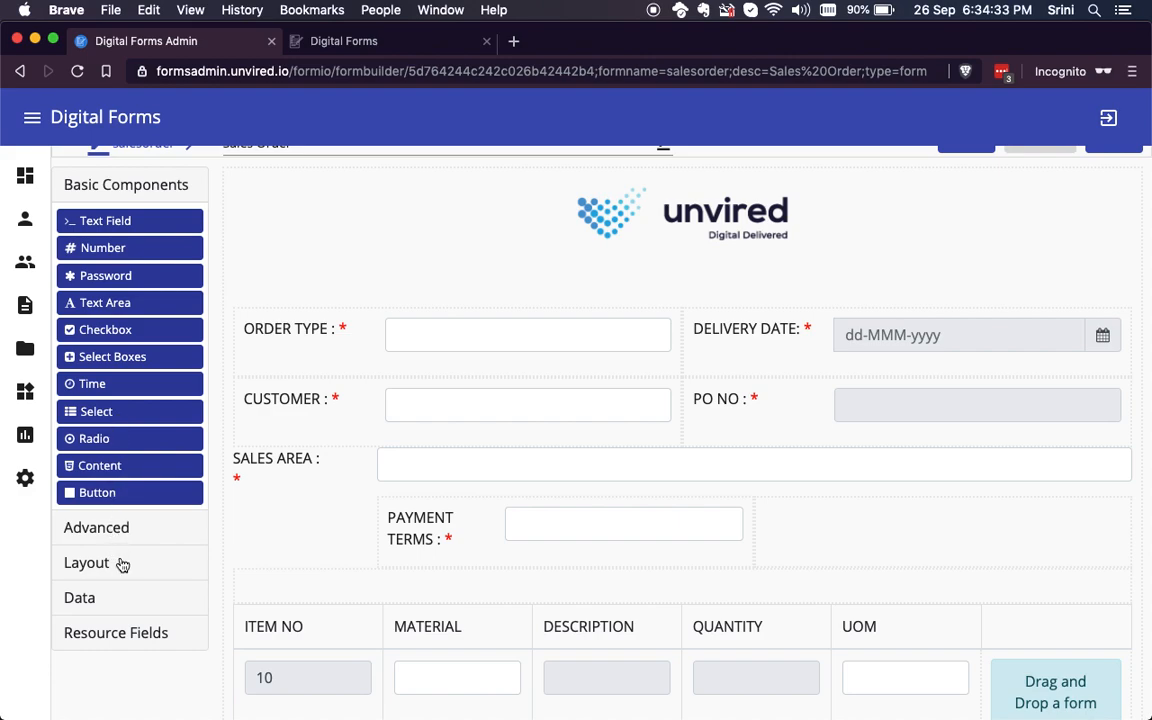
{"action": "left_click", "coordinate": [118, 527]}
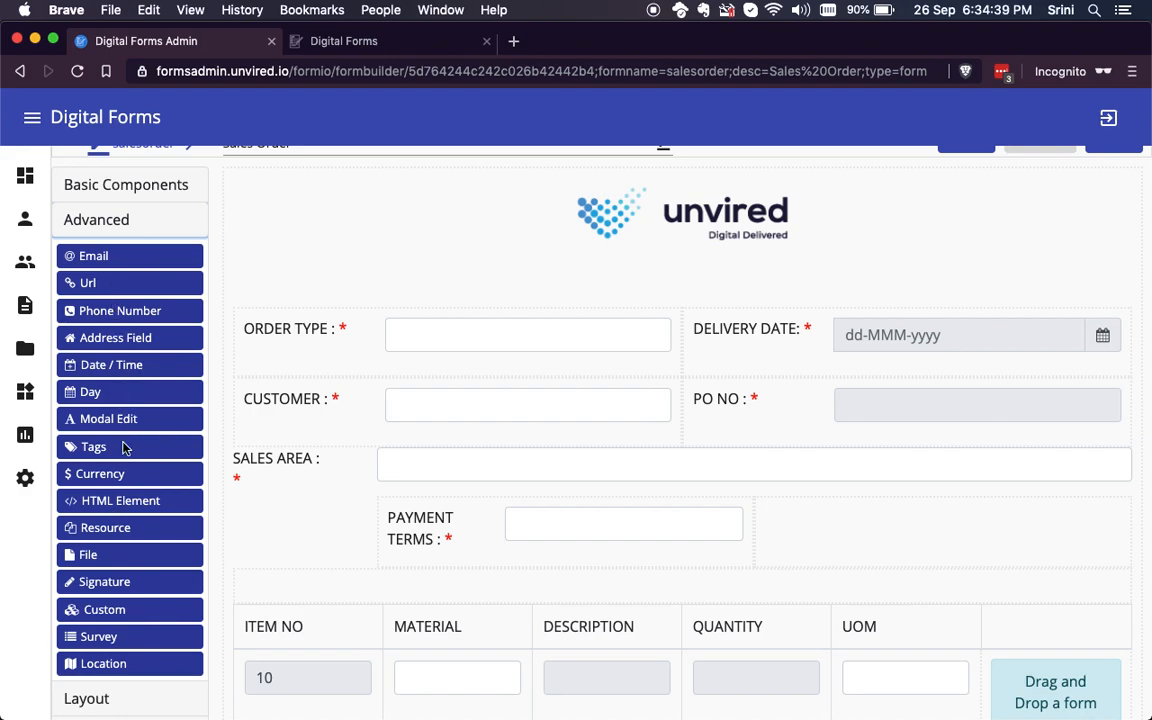
{"action": "scroll", "coordinate": [128, 530], "scroll_direction": "down", "scroll_amount": 1}
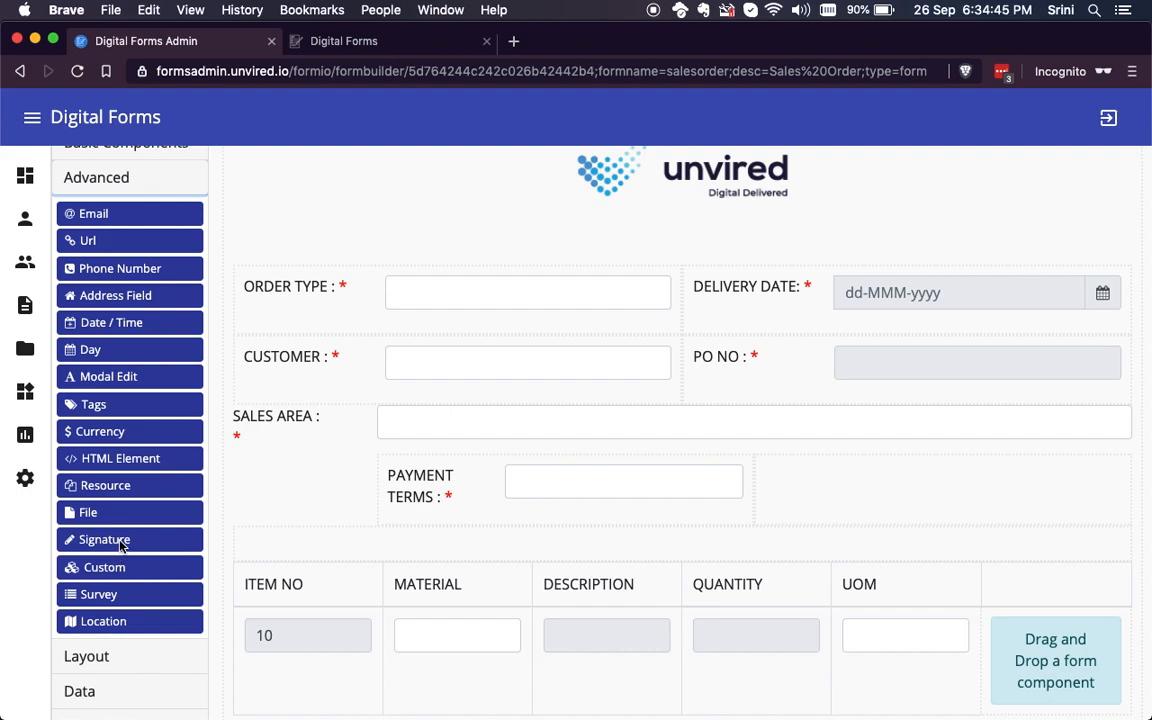
{"action": "left_click", "coordinate": [110, 659]}
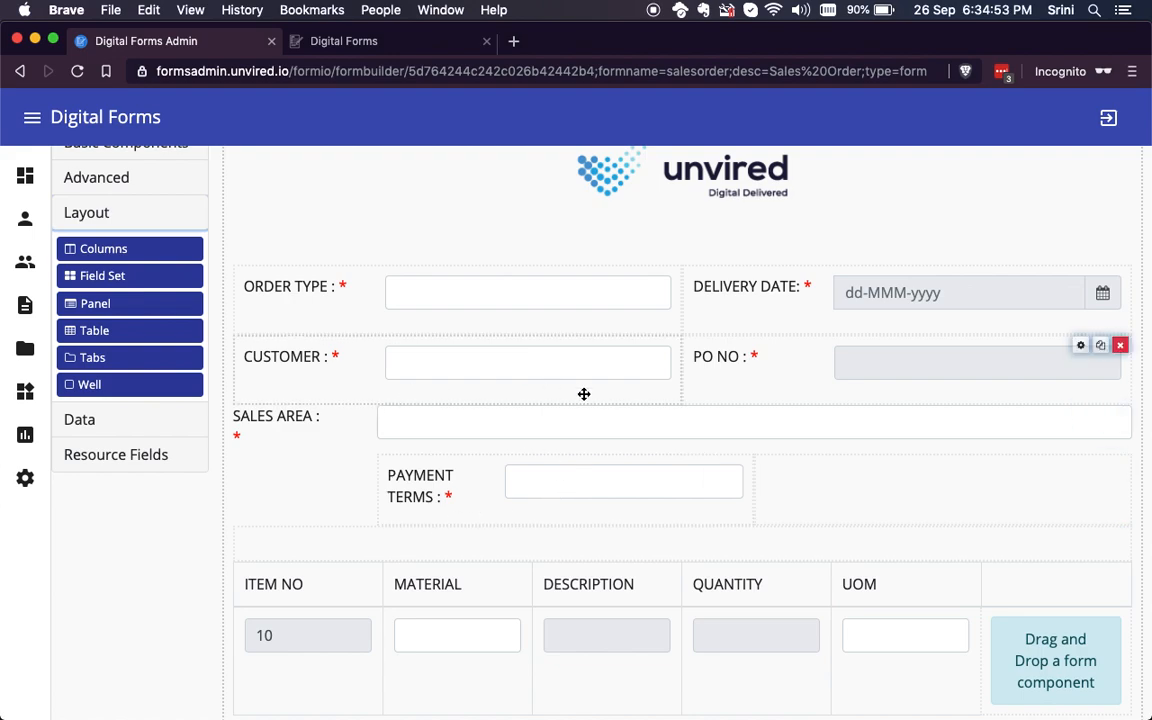
{"action": "scroll", "coordinate": [123, 470], "scroll_direction": "up", "scroll_amount": 2}
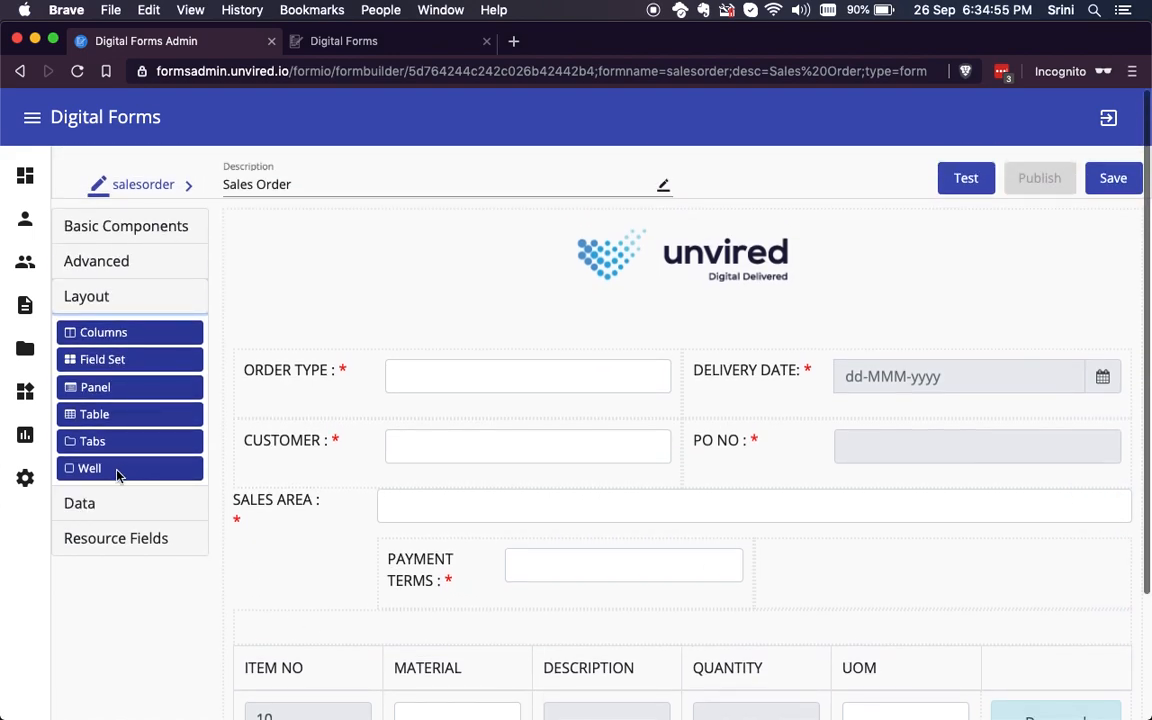
{"action": "left_click", "coordinate": [87, 503]}
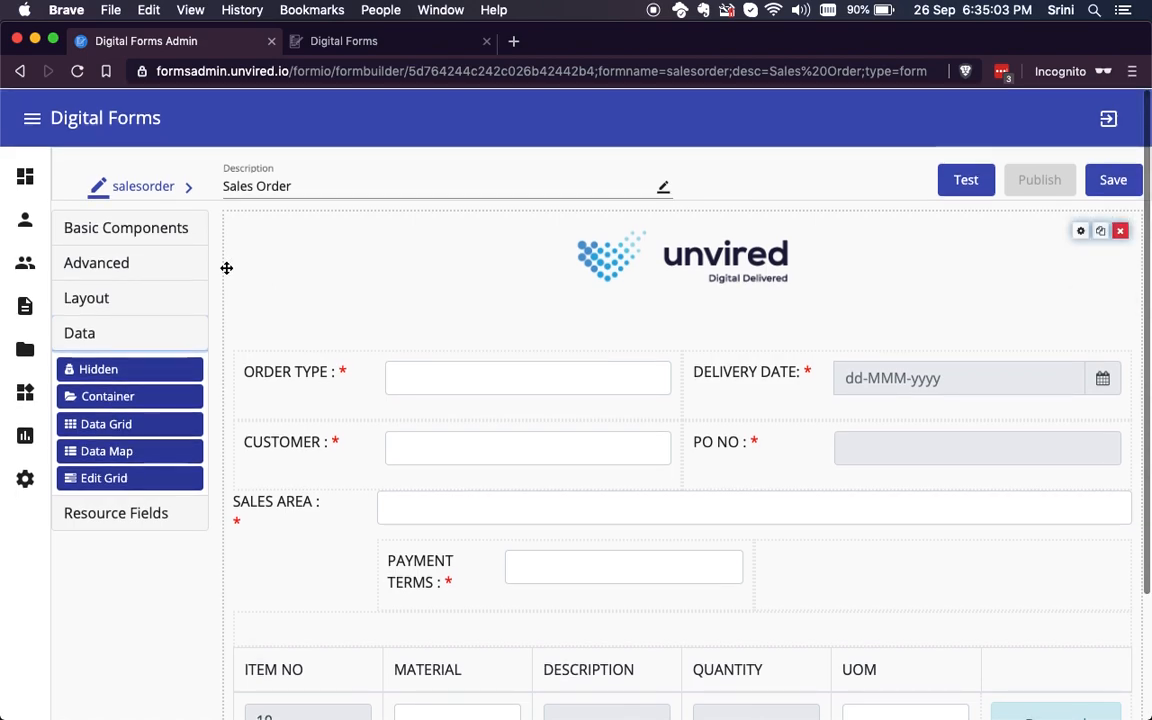
{"action": "left_click", "coordinate": [163, 229]}
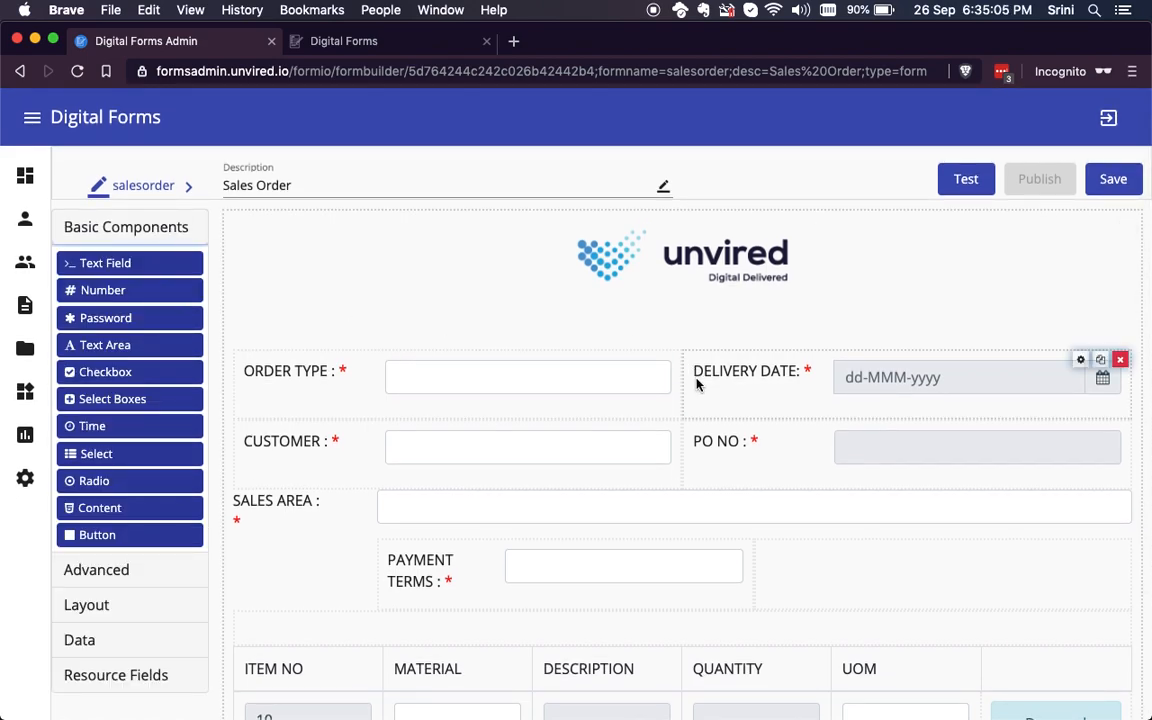
{"action": "scroll", "coordinate": [804, 396], "scroll_direction": "down", "scroll_amount": 2}
{"action": "scroll", "coordinate": [804, 396], "scroll_direction": "down", "scroll_amount": 1}
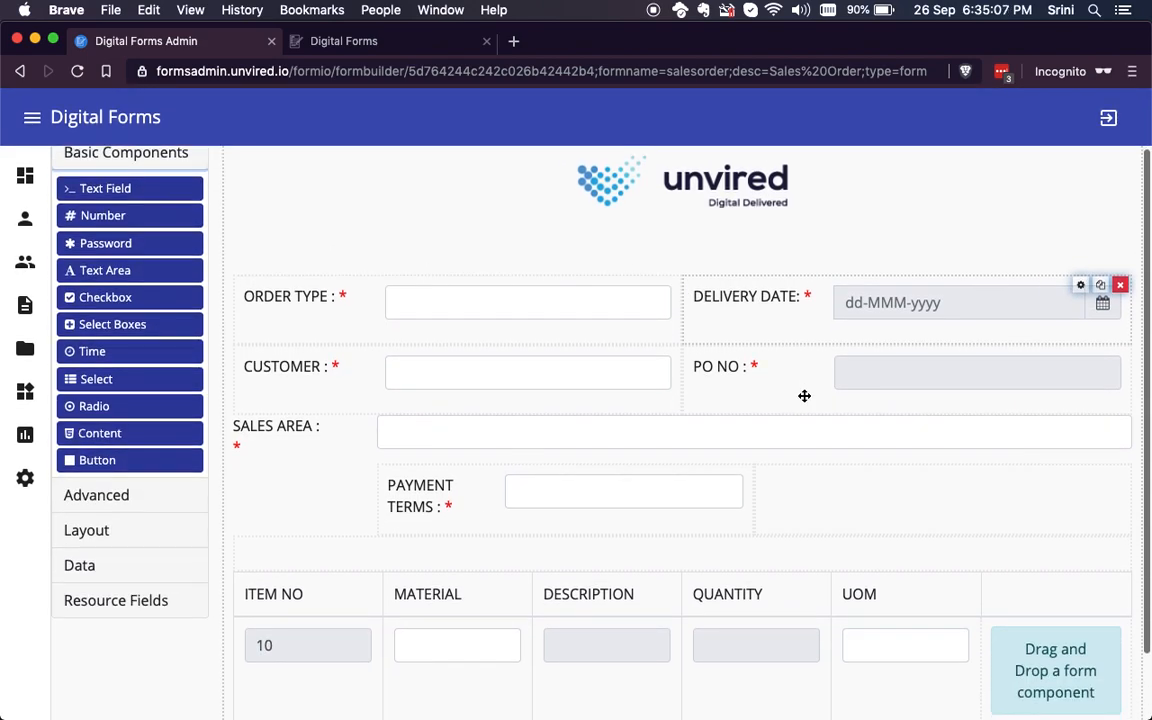
Step: Place a Text Field component between the logo and the Order Type row and review its display settings
{"action": "left_click_drag", "start_coordinate": [137, 194], "coordinate": [452, 302]}
{"action": "scroll", "coordinate": [471, 350], "scroll_direction": "down", "scroll_amount": 5}
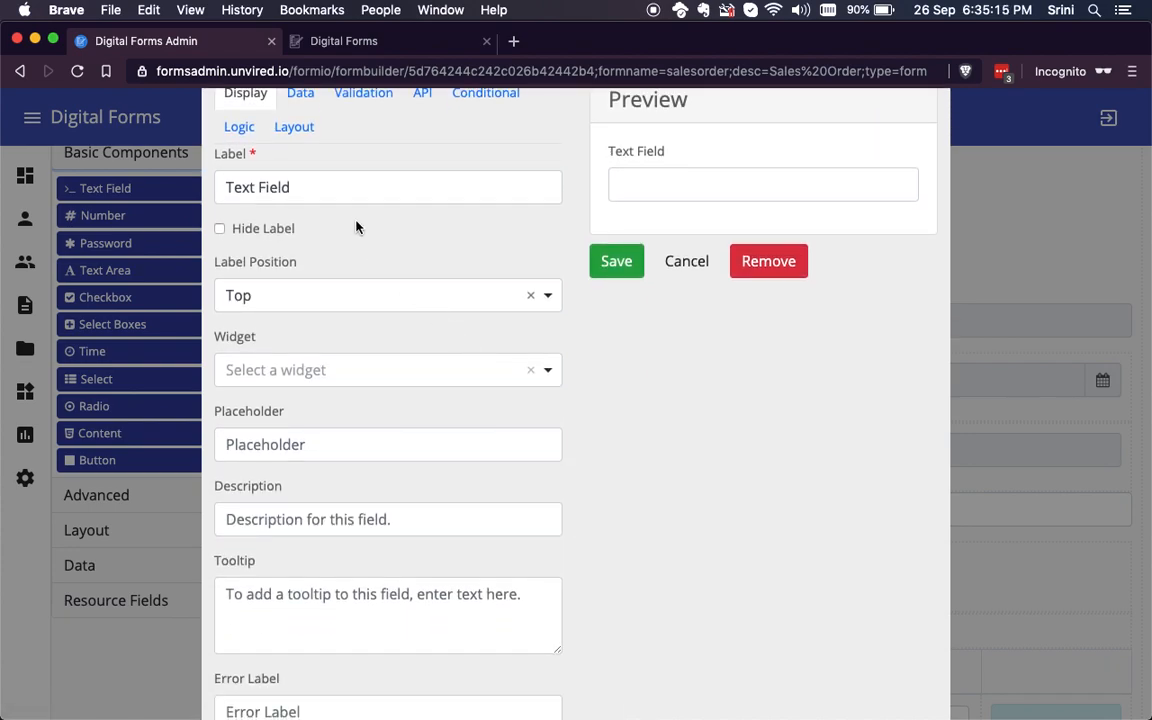
{"action": "scroll", "coordinate": [393, 420], "scroll_direction": "up", "scroll_amount": 3}
{"action": "scroll", "coordinate": [393, 420], "scroll_direction": "down", "scroll_amount": 2}
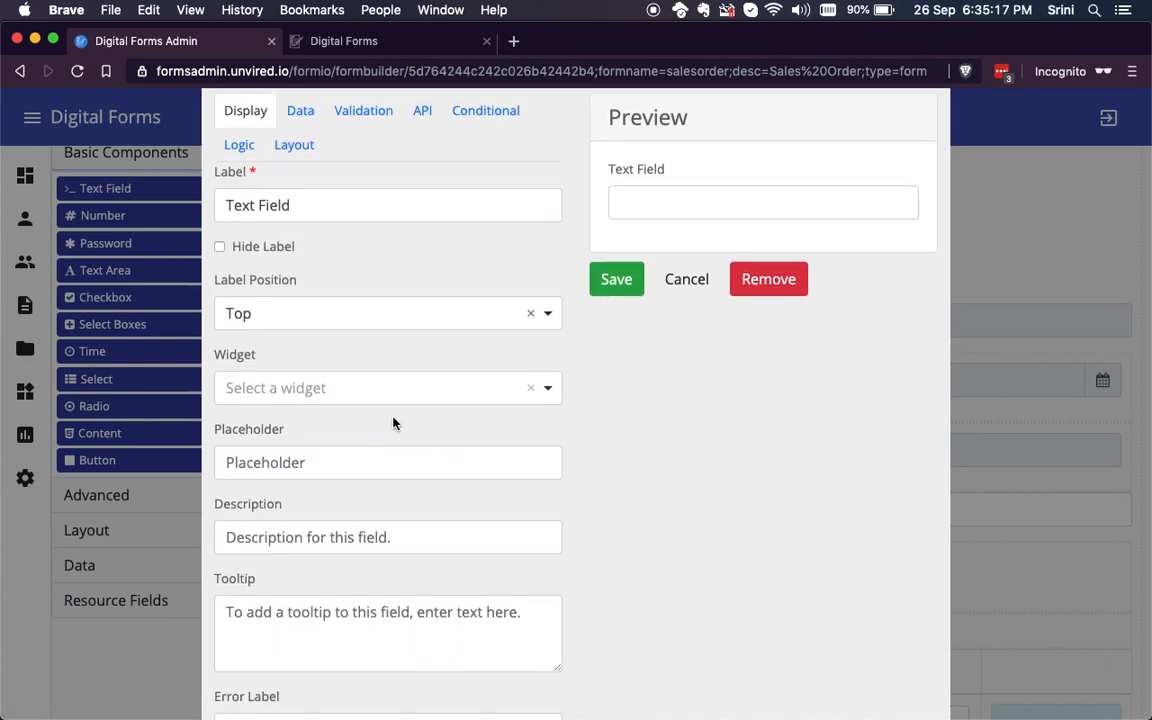
{"action": "scroll", "coordinate": [393, 420], "scroll_direction": "up", "scroll_amount": 4}
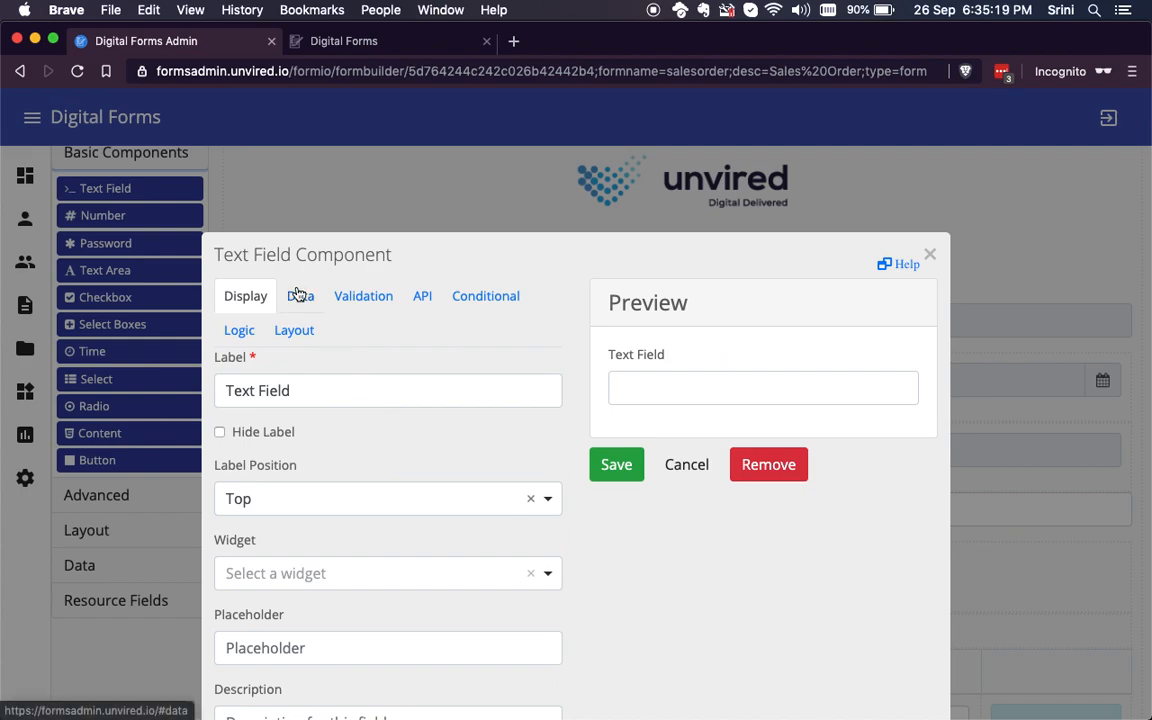
Step: Try out the Required and Unique validation options for the new text field
{"action": "left_click", "coordinate": [358, 300]}
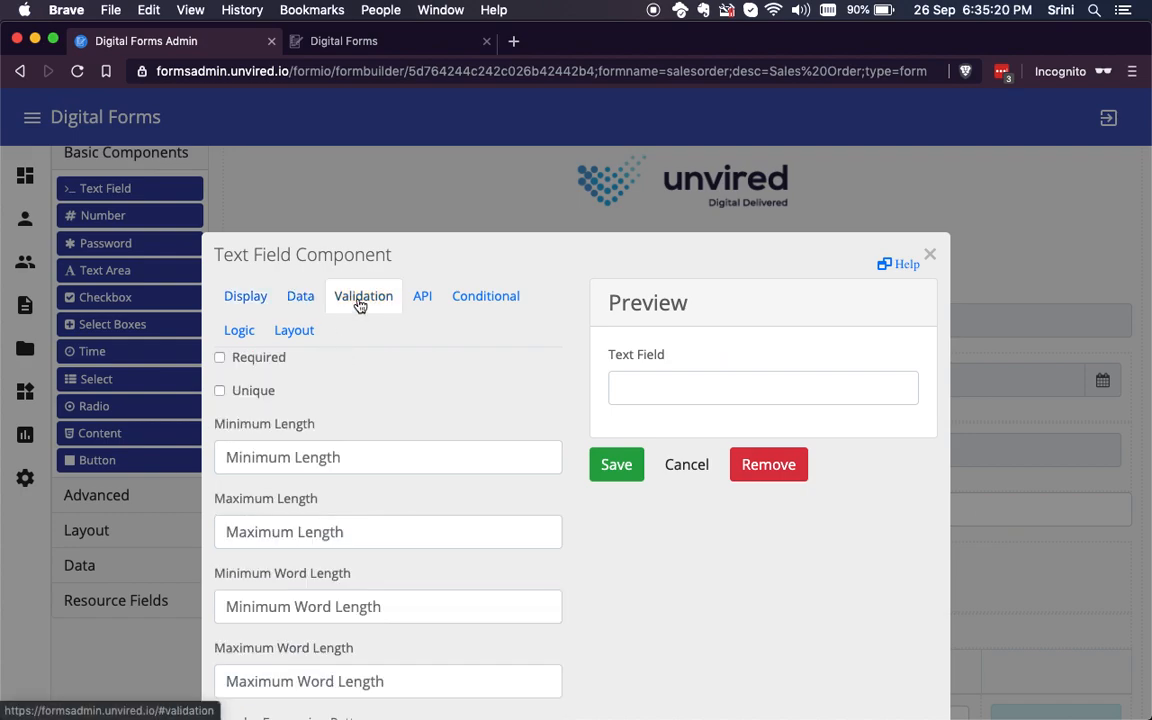
{"action": "left_click", "coordinate": [220, 358]}
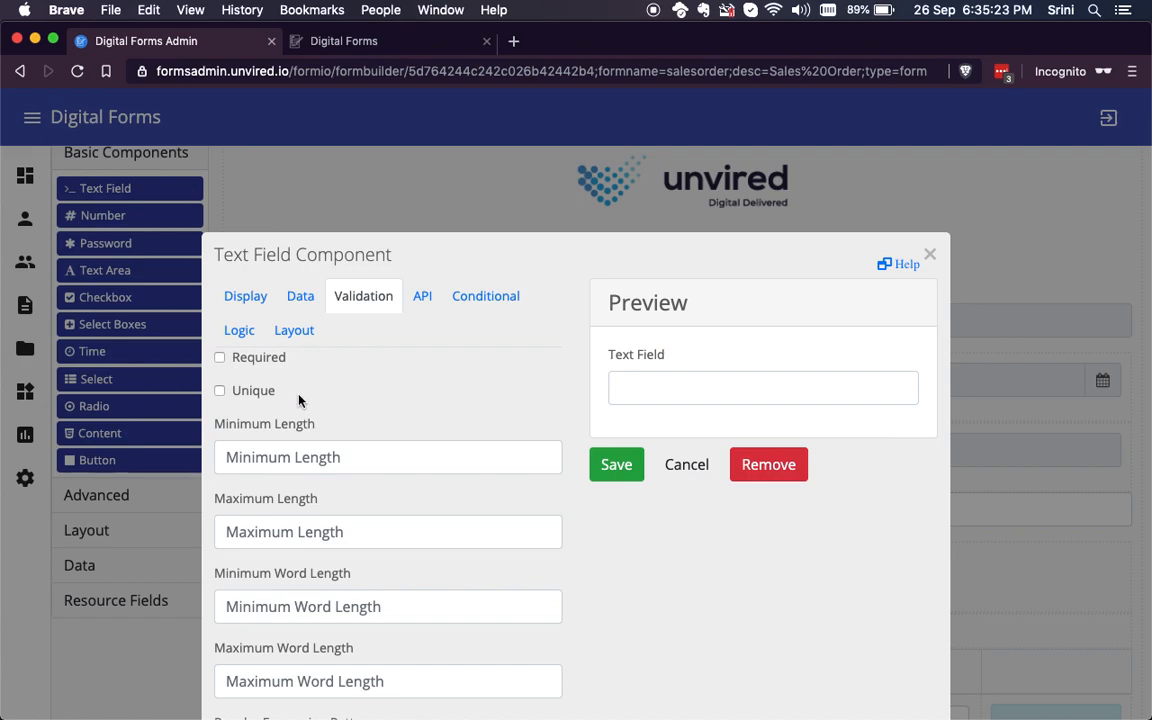
{"action": "left_click", "coordinate": [220, 391]}
{"action": "left_click", "coordinate": [220, 391]}
{"action": "scroll", "coordinate": [416, 391], "scroll_direction": "down", "scroll_amount": 1}
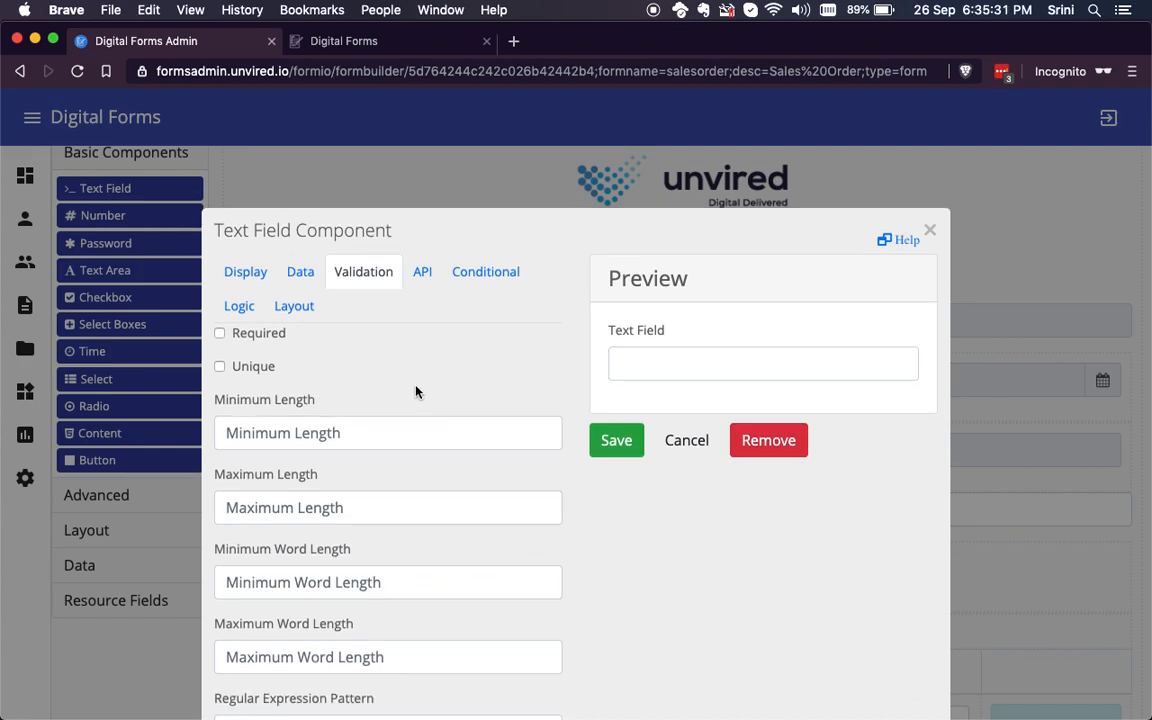
Step: Review the text field's remaining validation settings, including the Custom Validation script section, and cancel adding the component
{"action": "scroll", "coordinate": [480, 350], "scroll_direction": "down", "scroll_amount": 2}
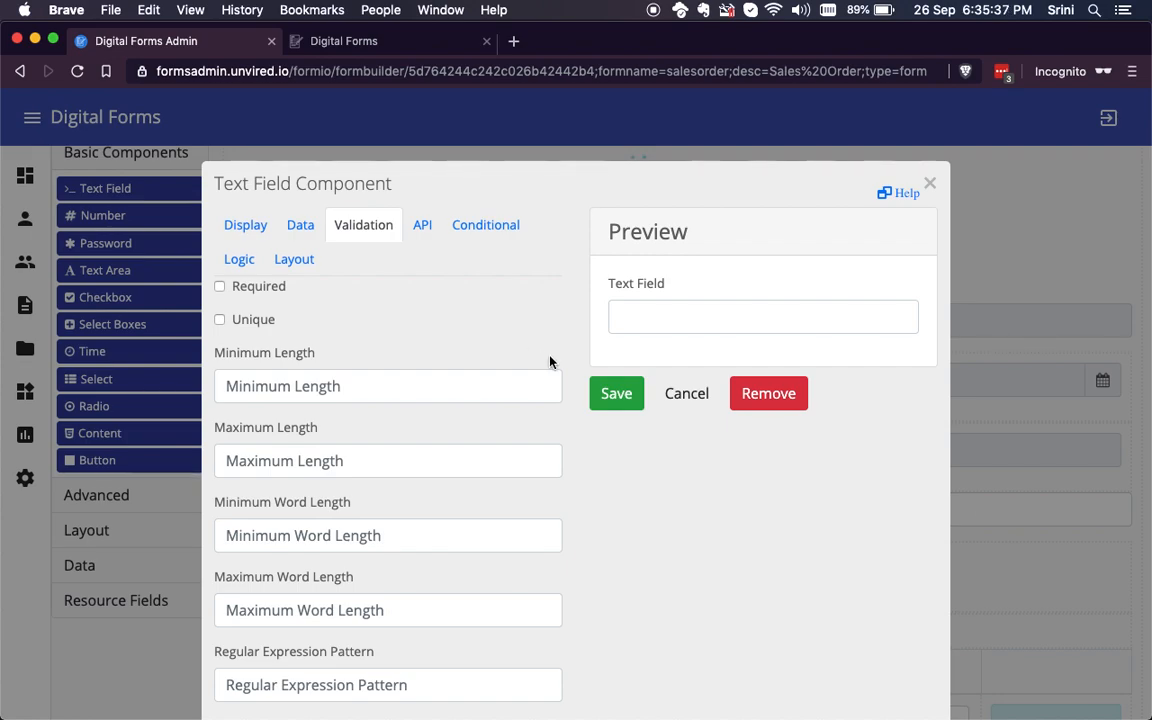
{"action": "scroll", "coordinate": [549, 361], "scroll_direction": "down", "scroll_amount": 3}
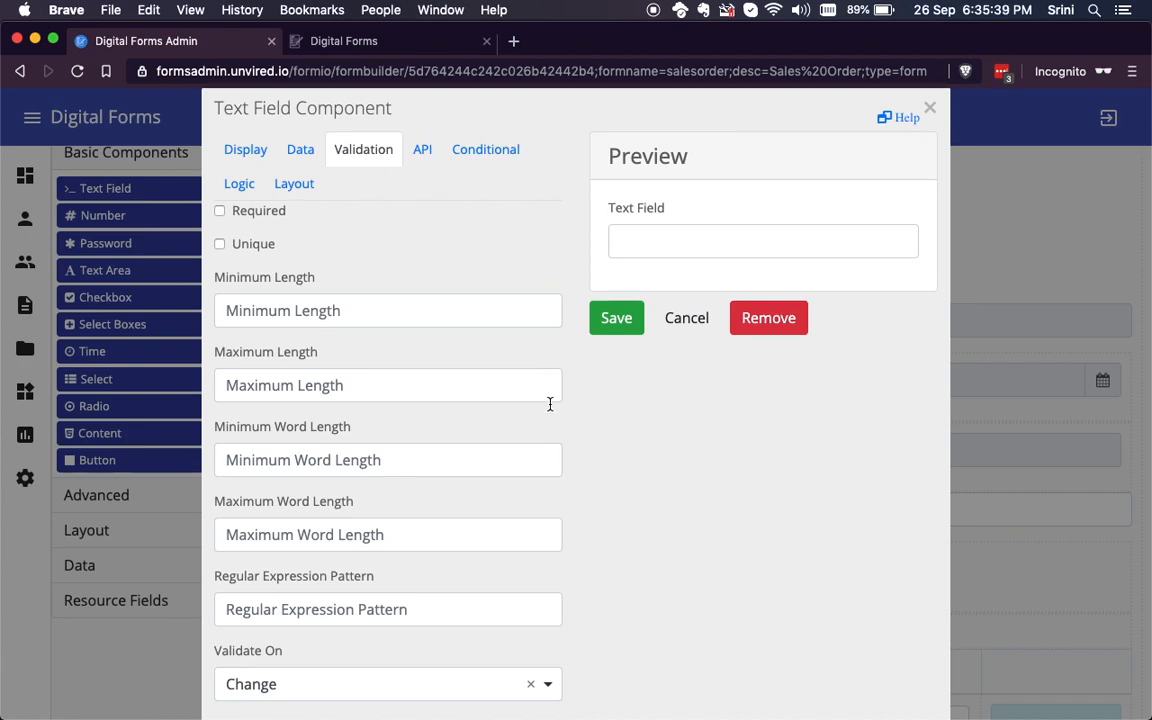
{"action": "scroll", "coordinate": [506, 400], "scroll_direction": "down", "scroll_amount": 2}
{"action": "left_click", "coordinate": [341, 254]}
{"action": "left_click", "coordinate": [334, 318]}
{"action": "scroll", "coordinate": [560, 435], "scroll_direction": "down", "scroll_amount": 10}
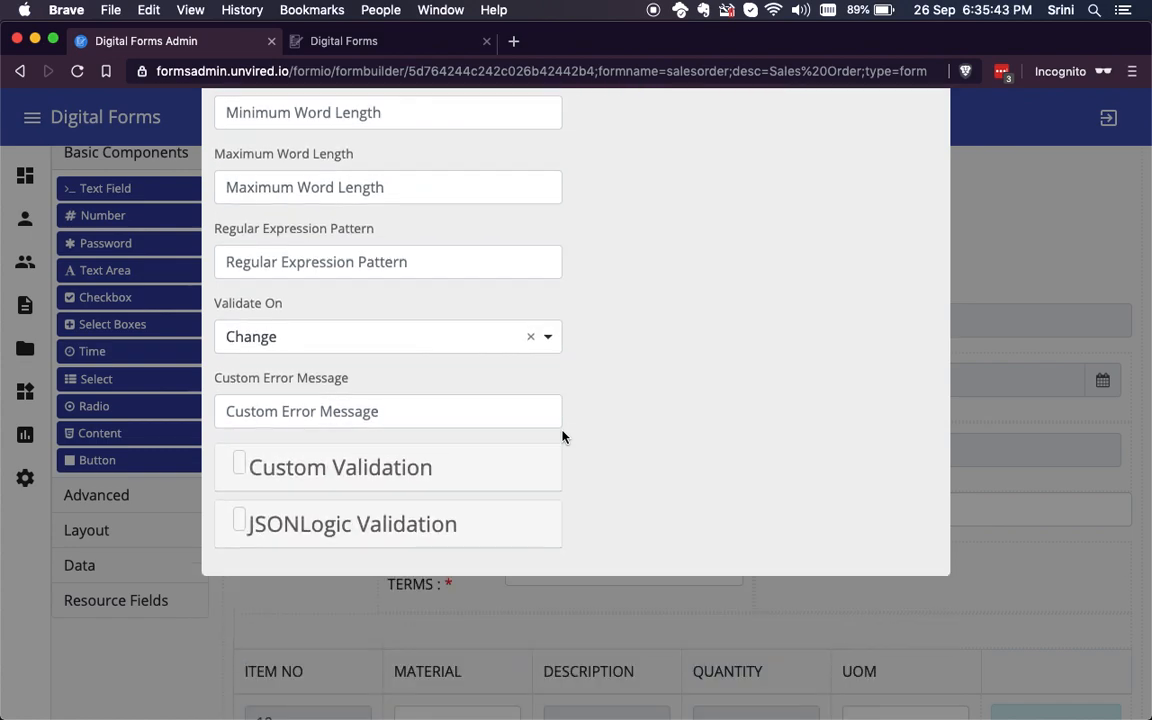
{"action": "left_click", "coordinate": [404, 469]}
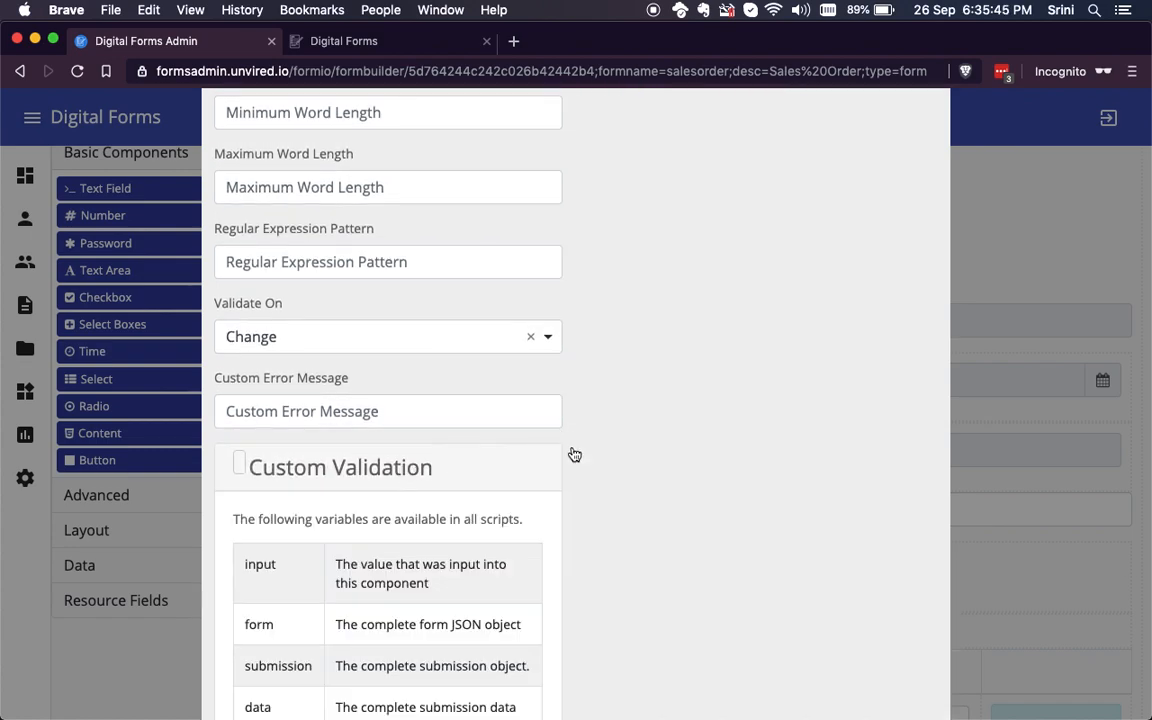
{"action": "scroll", "coordinate": [600, 440], "scroll_direction": "down", "scroll_amount": 4}
{"action": "scroll", "coordinate": [650, 430], "scroll_direction": "down", "scroll_amount": 7}
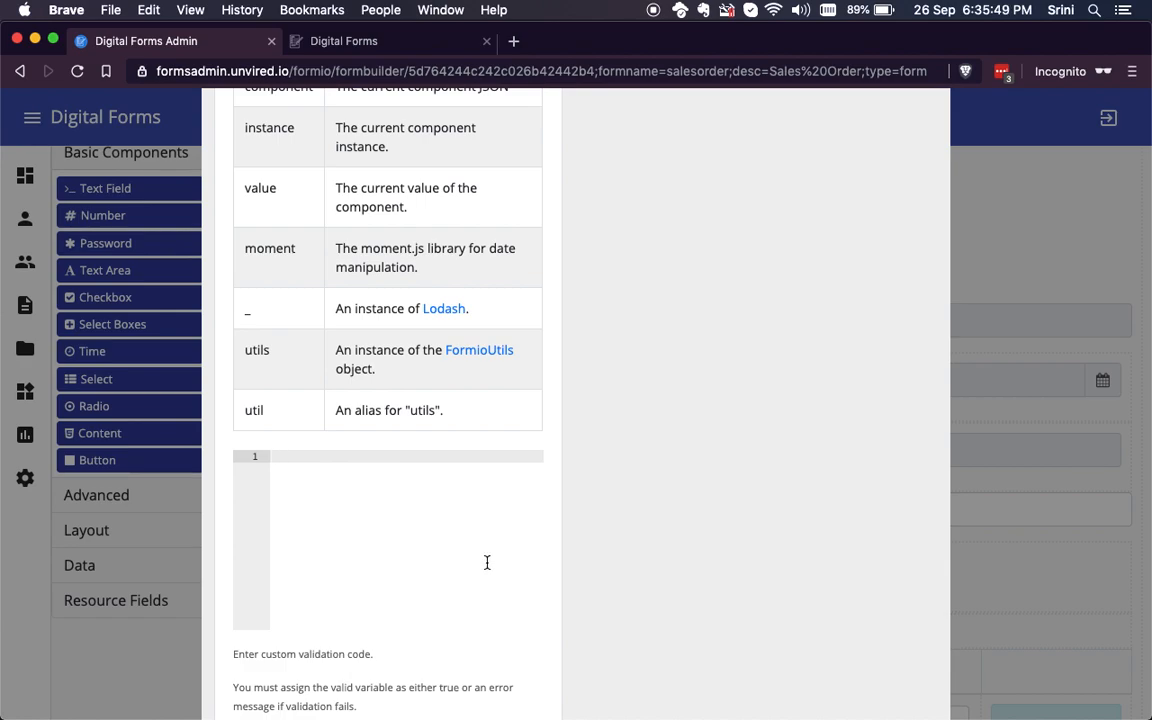
{"action": "scroll", "coordinate": [487, 563], "scroll_direction": "up", "scroll_amount": 15}
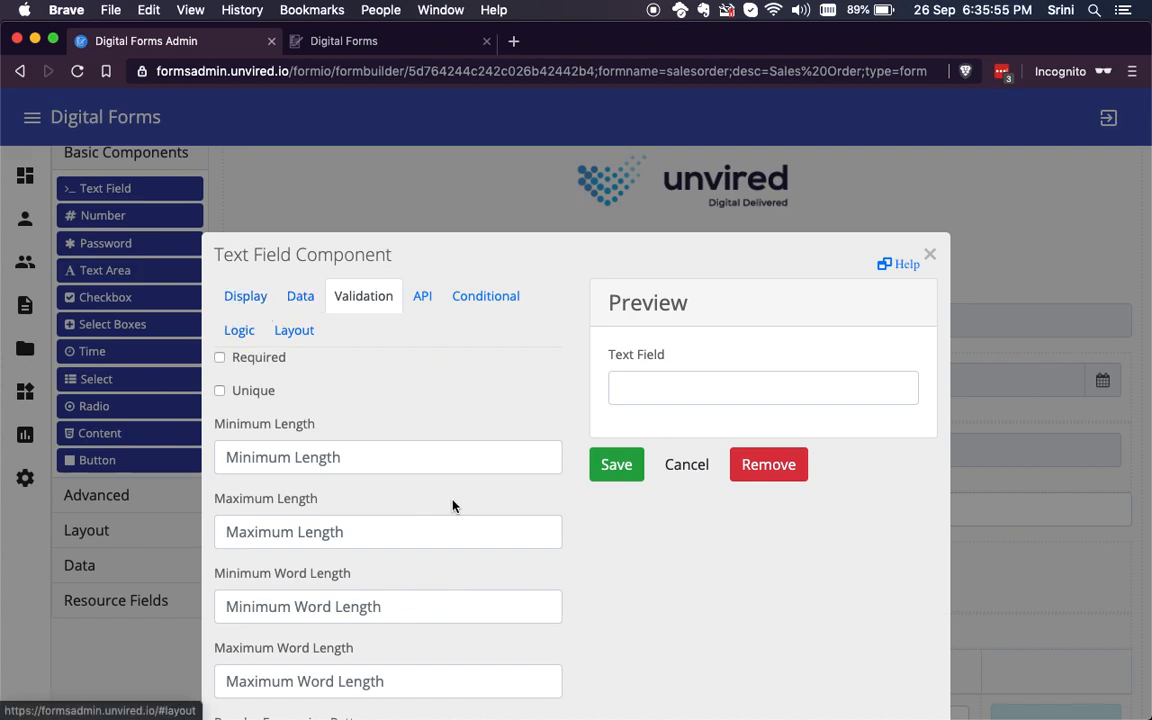
{"action": "left_click", "coordinate": [688, 467]}
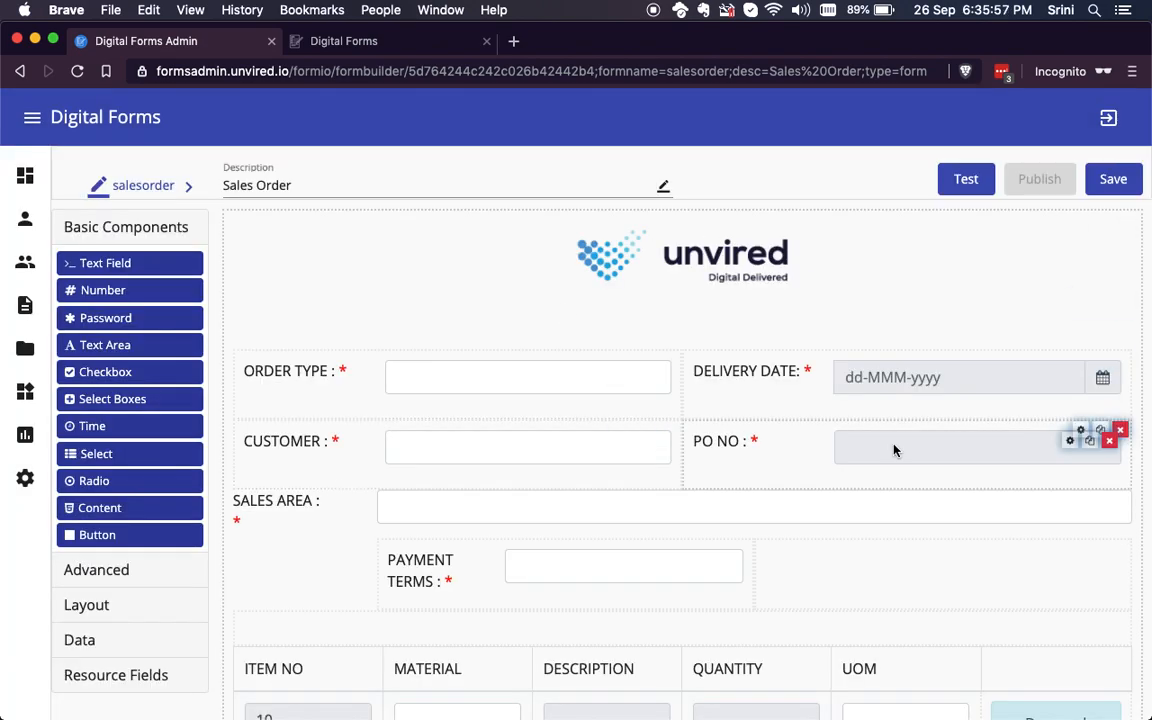
Step: Save the Sales Order form design and open the form's revision history
{"action": "left_click", "coordinate": [1117, 188]}
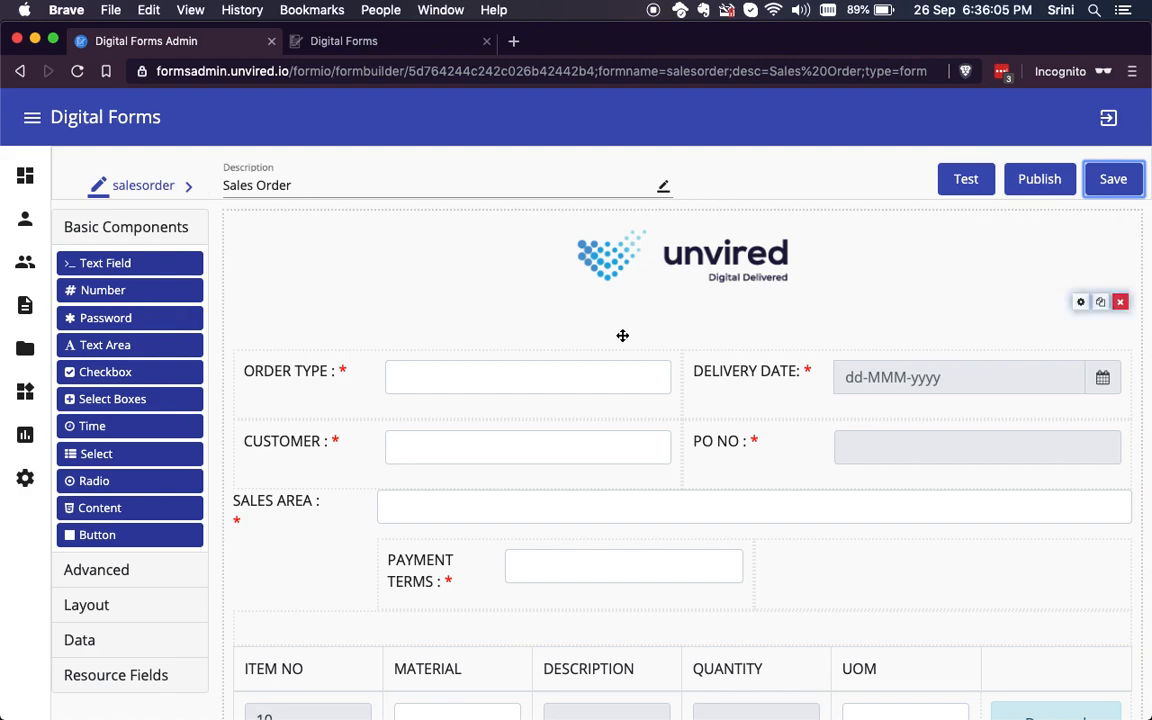
{"action": "left_click", "coordinate": [150, 187]}
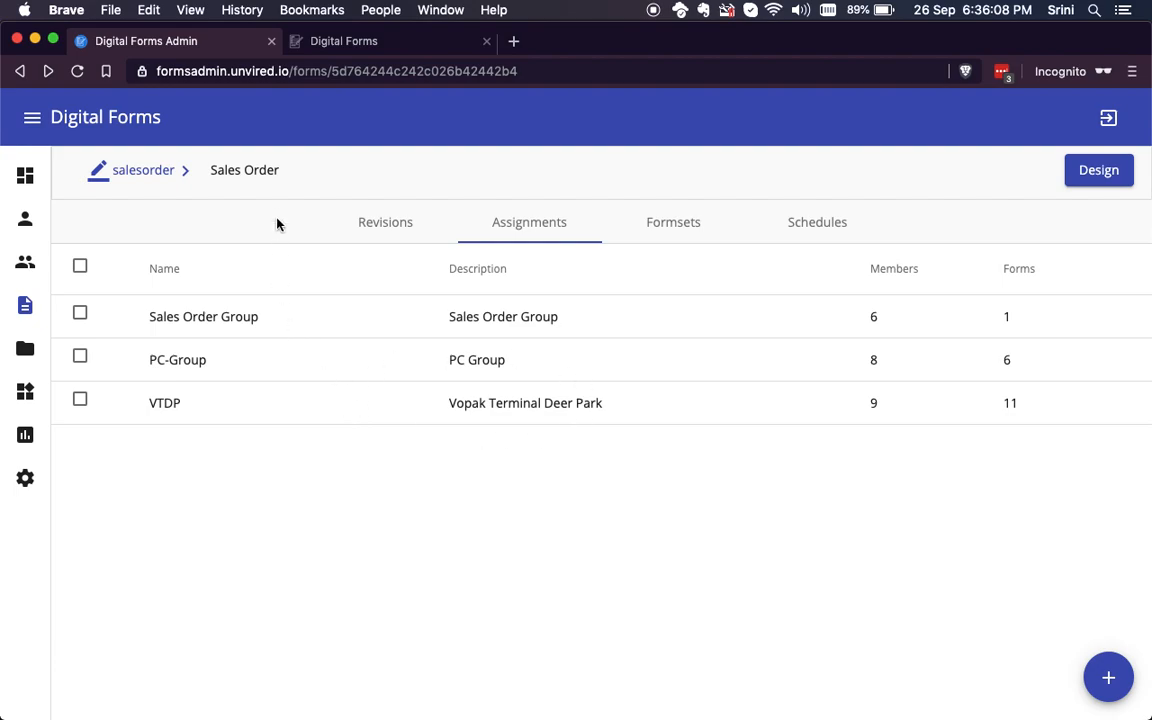
{"action": "left_click", "coordinate": [401, 224]}
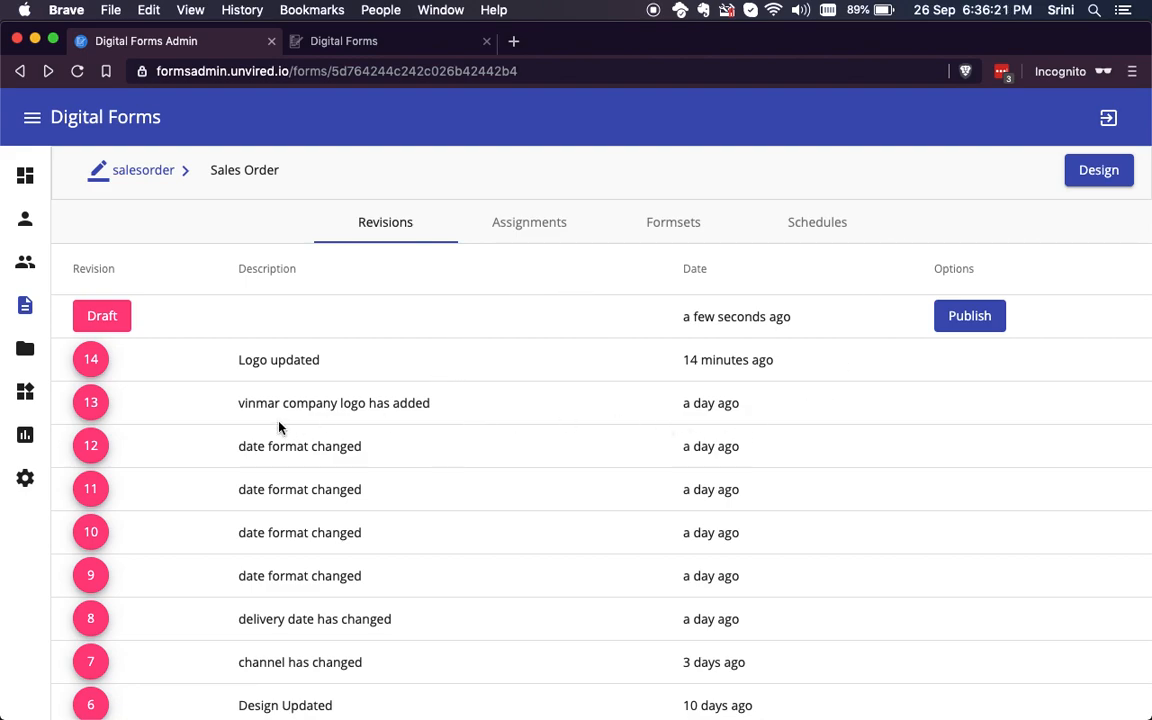
Step: Browse the Master Data resources, review the records and field design of Customer Sales Area, and return to the list
{"action": "left_click", "coordinate": [24, 394]}
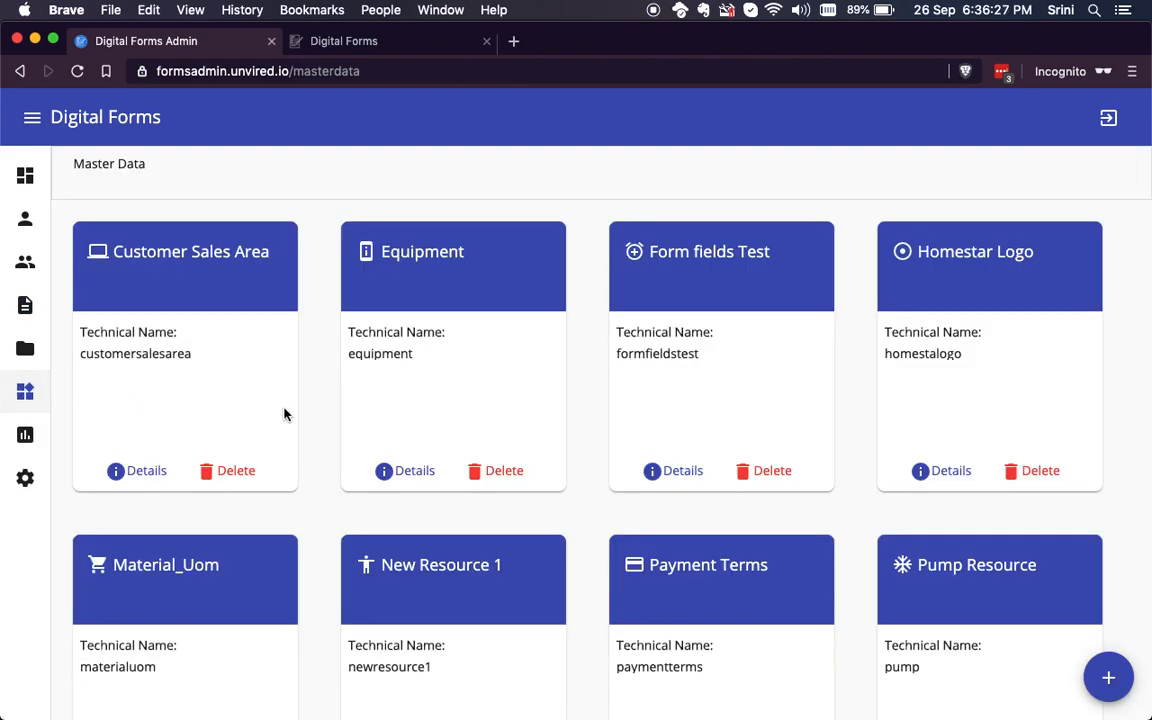
{"action": "scroll", "coordinate": [512, 381], "scroll_direction": "down", "scroll_amount": 1}
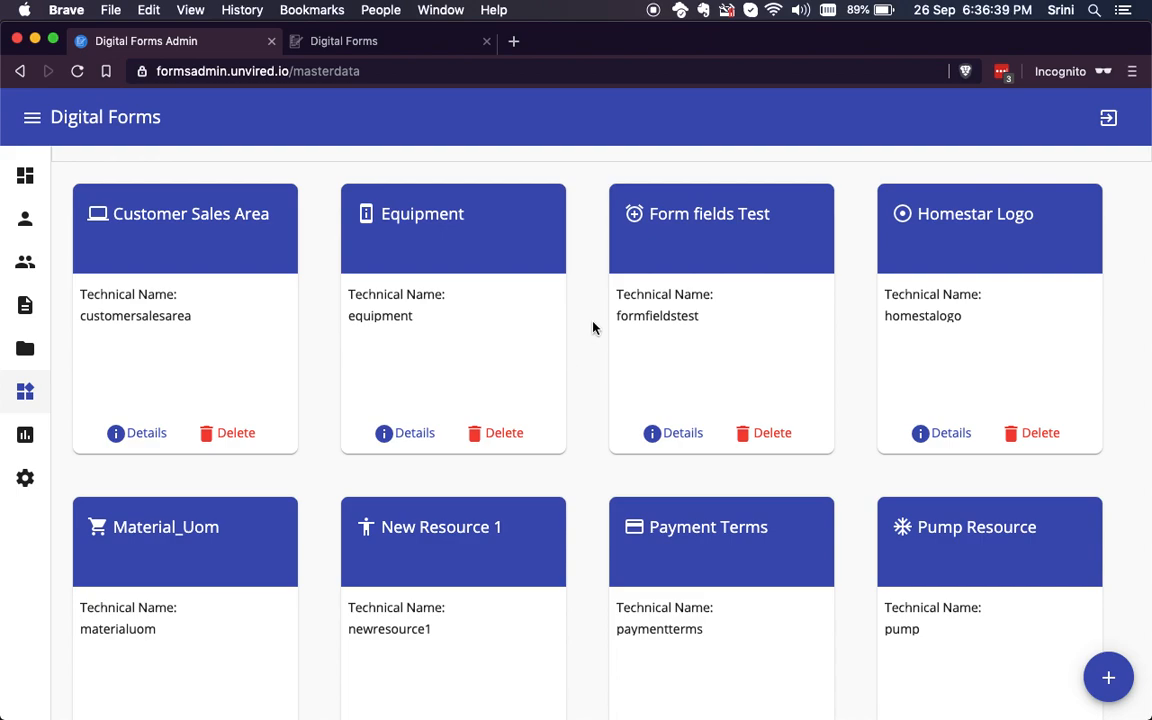
{"action": "scroll", "coordinate": [593, 328], "scroll_direction": "down", "scroll_amount": 1}
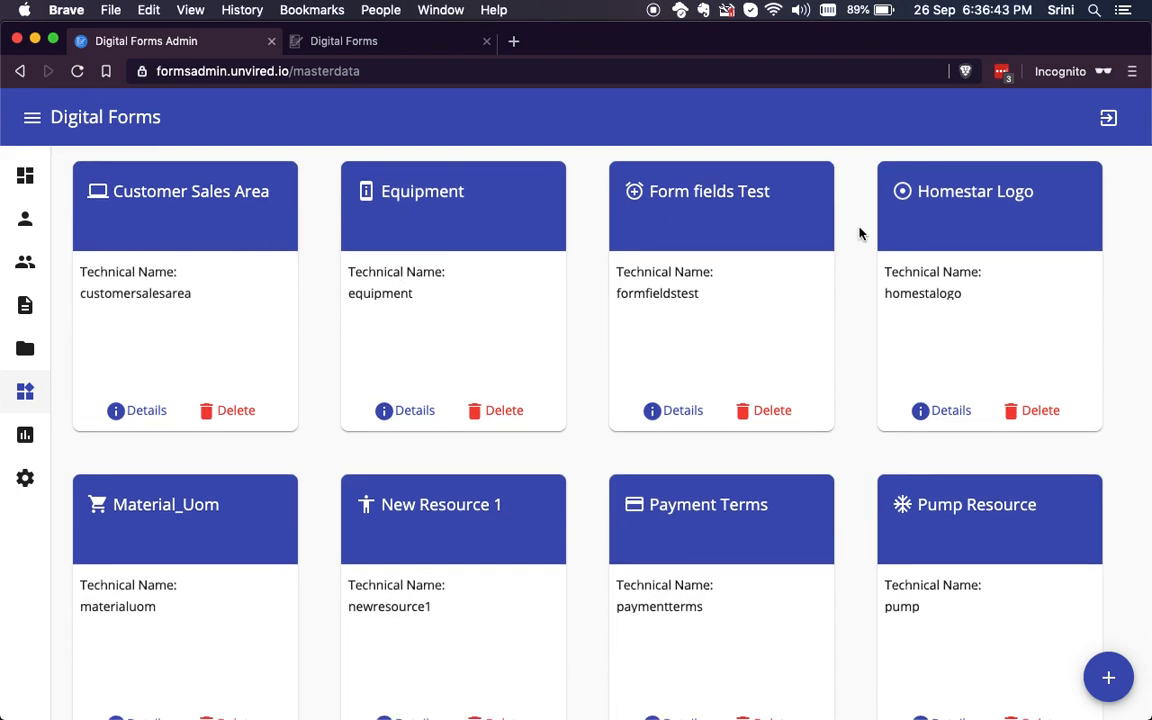
{"action": "left_click", "coordinate": [211, 303]}
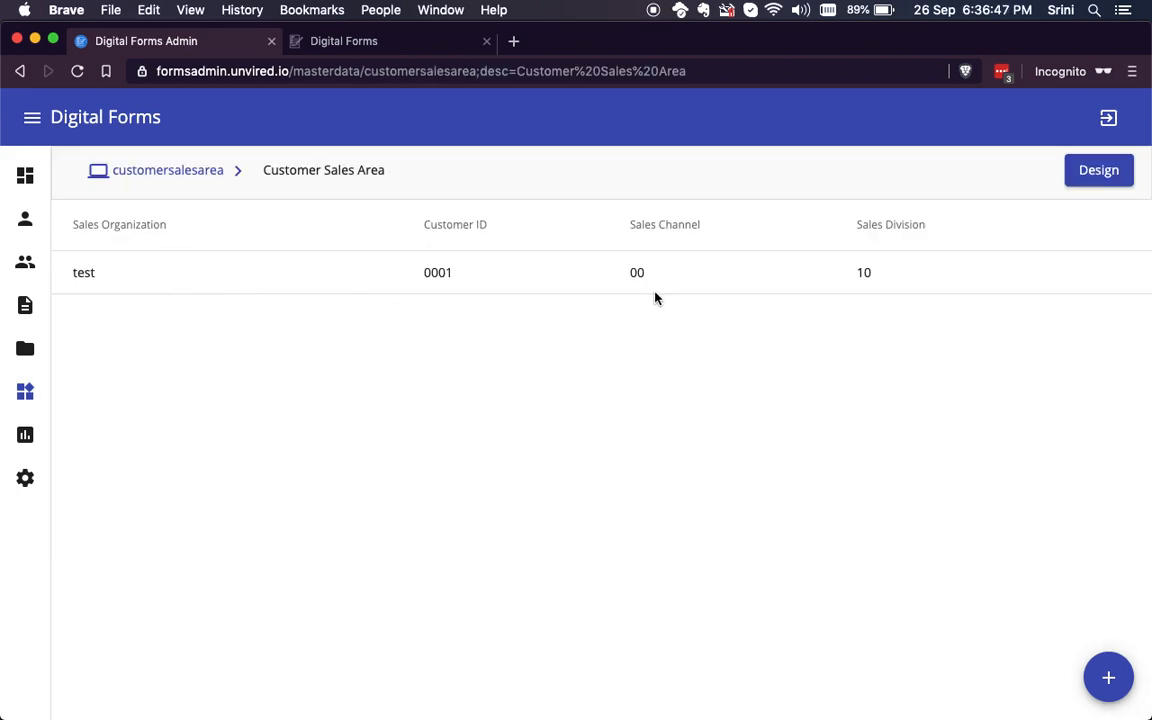
{"action": "left_click", "coordinate": [1097, 171]}
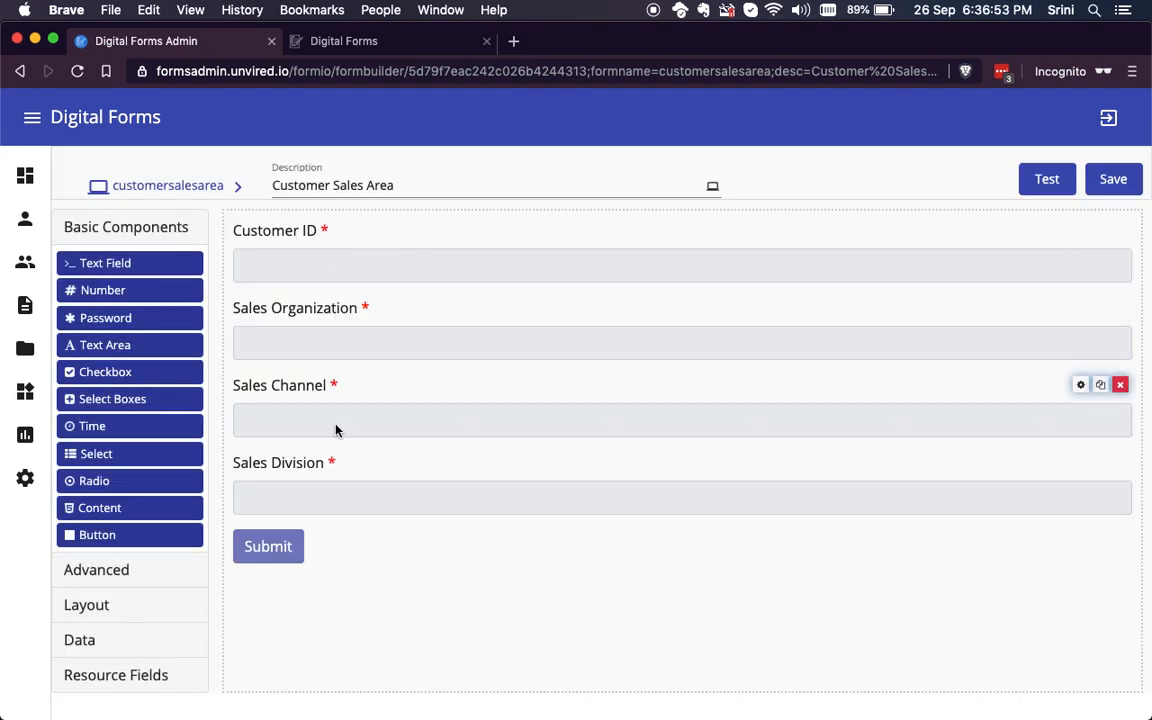
{"action": "left_click", "coordinate": [172, 187]}
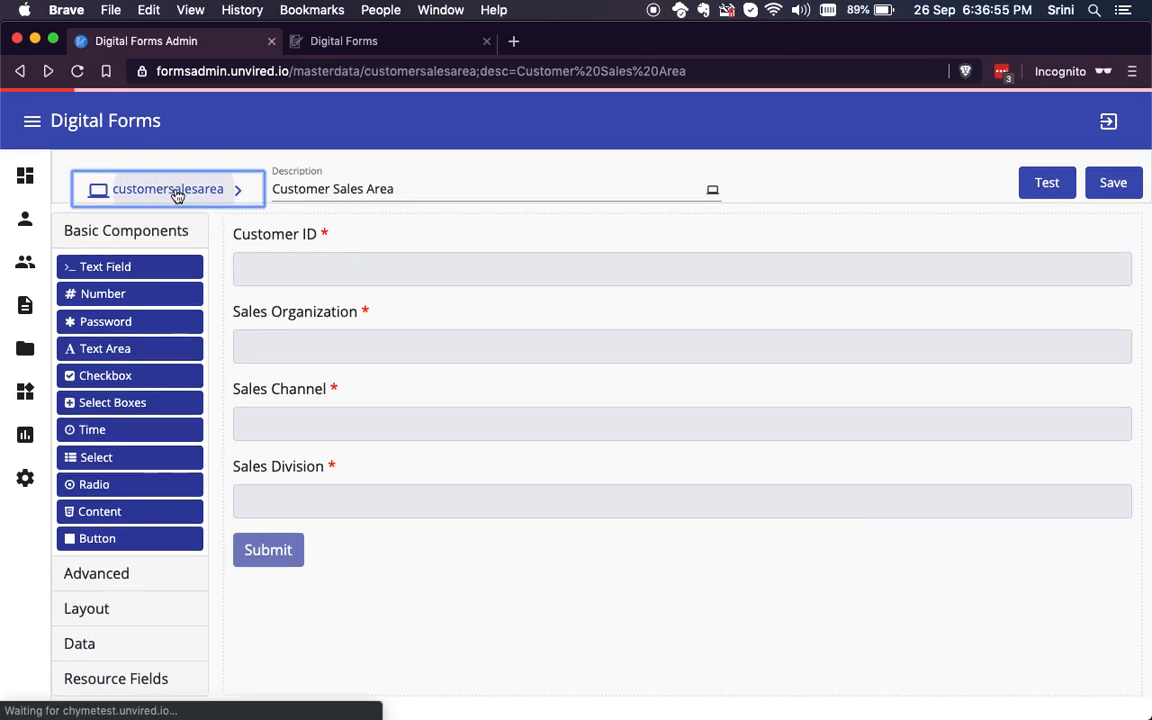
{"action": "left_click", "coordinate": [147, 171]}
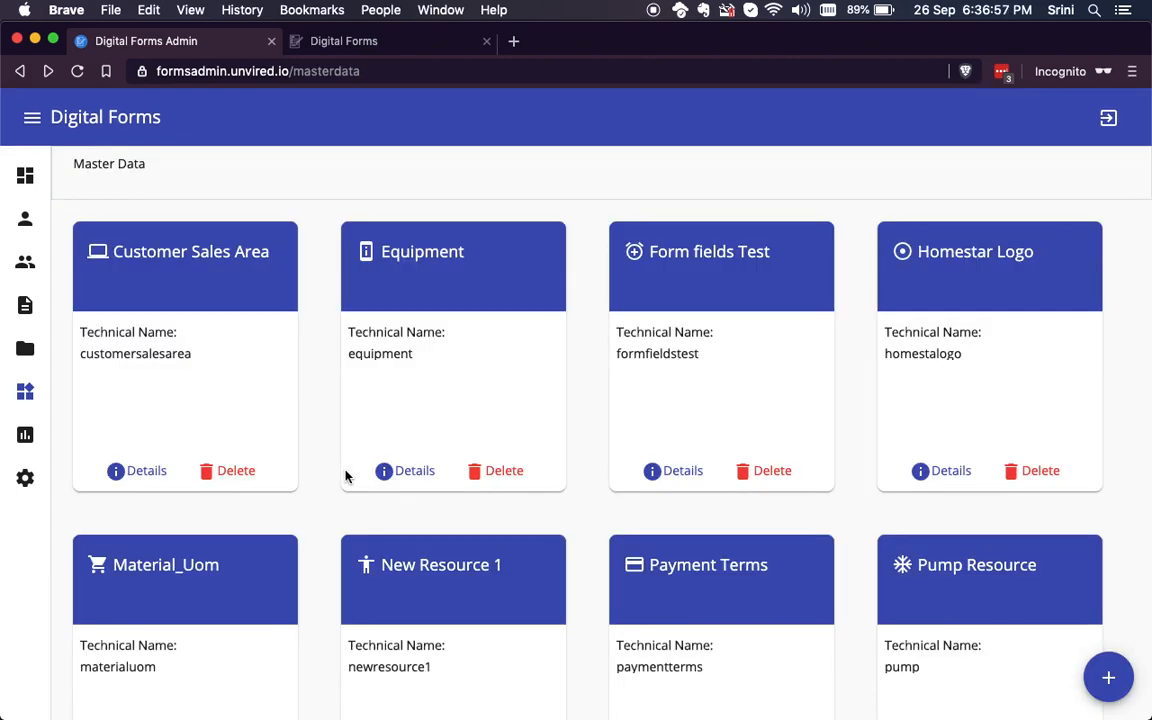
Step: Review the records and field design of the Material_Uom master data resource and return to the resource list
{"action": "scroll", "coordinate": [624, 392], "scroll_direction": "down", "scroll_amount": 5}
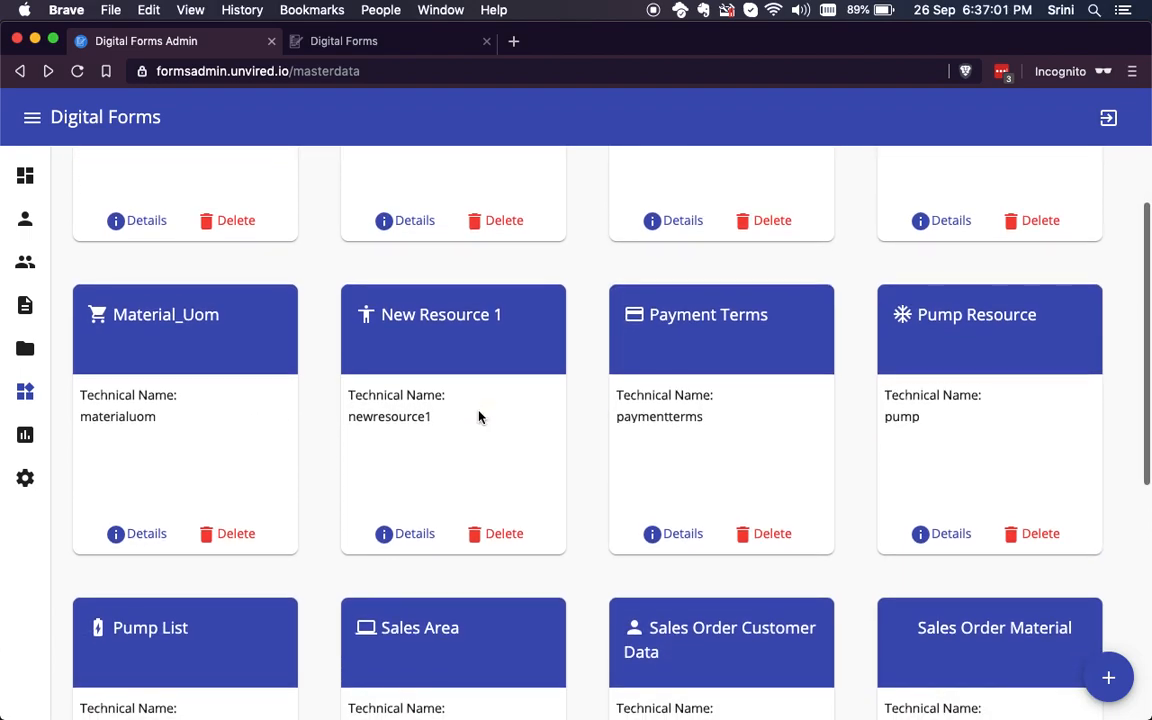
{"action": "scroll", "coordinate": [478, 414], "scroll_direction": "up", "scroll_amount": 5}
{"action": "scroll", "coordinate": [632, 414], "scroll_direction": "down", "scroll_amount": 5}
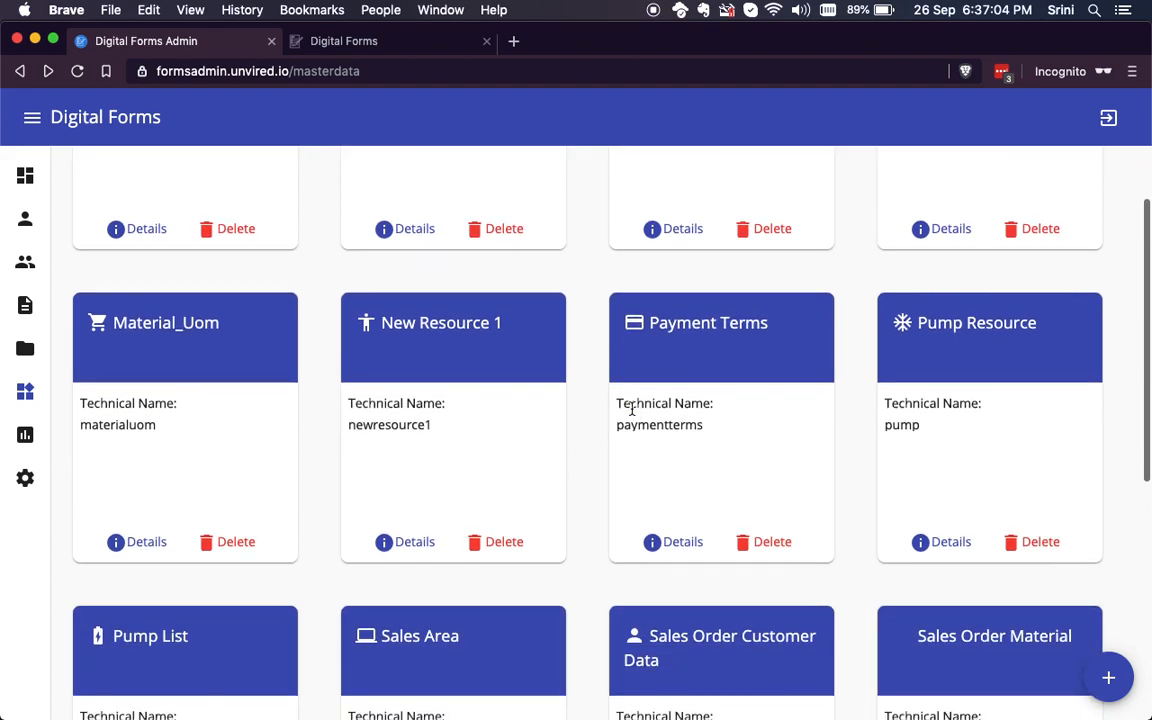
{"action": "left_click", "coordinate": [167, 417]}
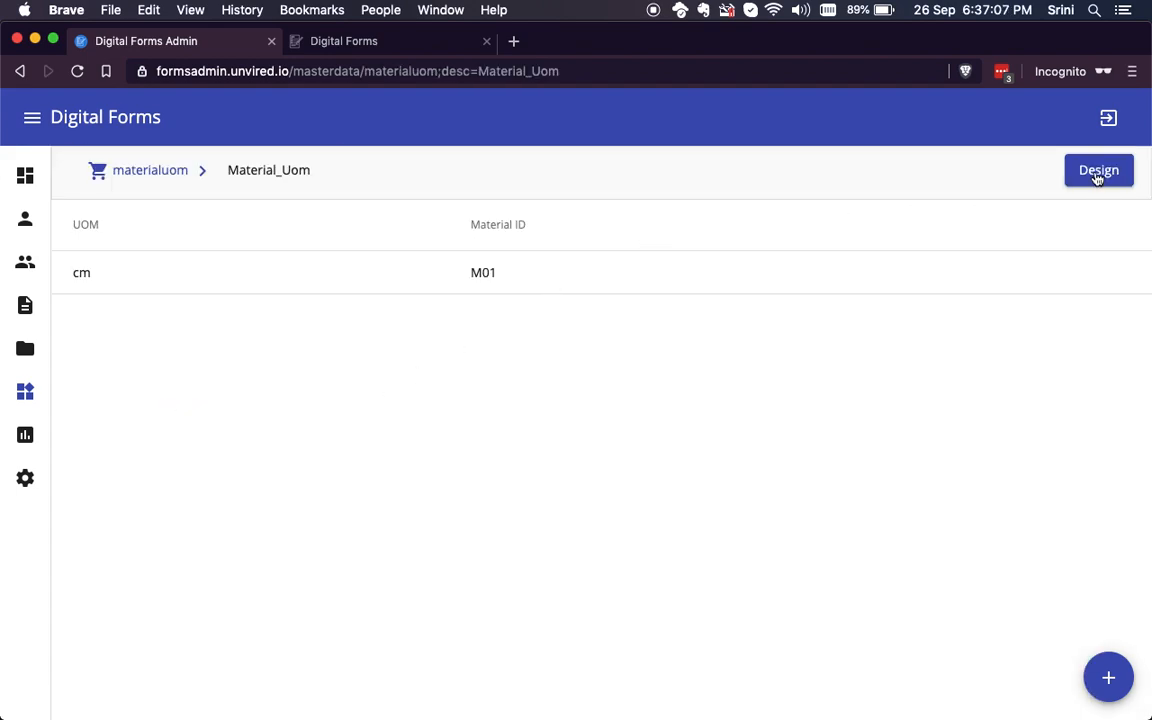
{"action": "left_click", "coordinate": [1098, 172]}
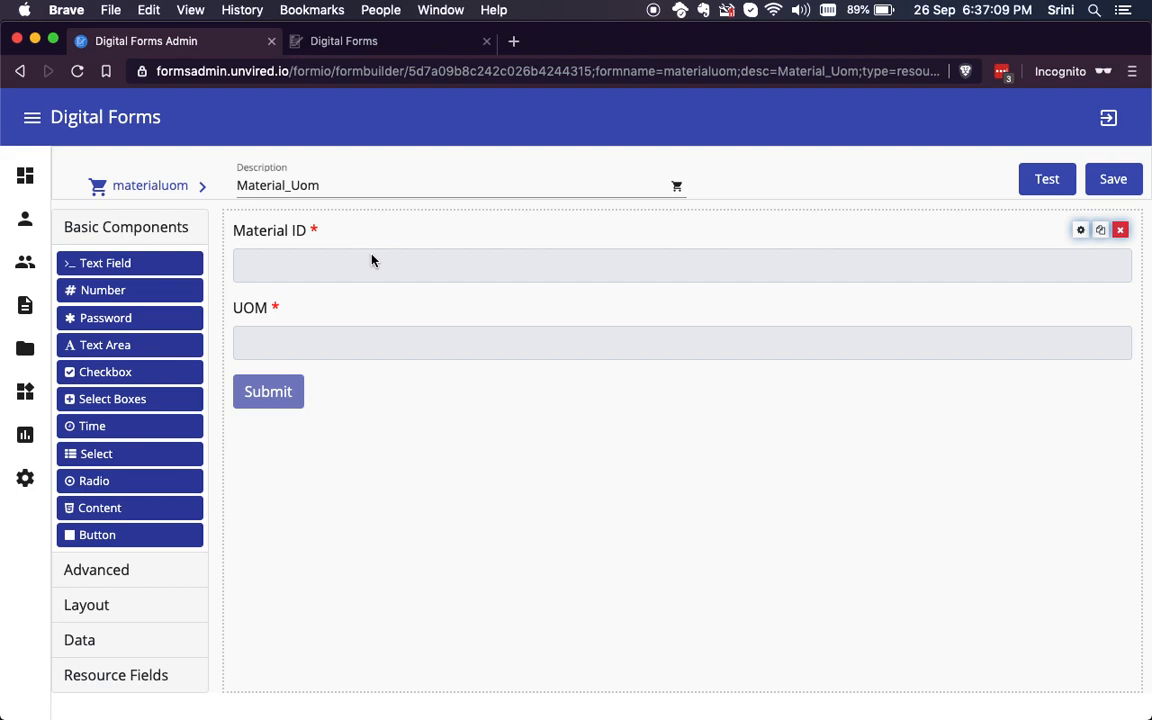
{"action": "left_click", "coordinate": [140, 186]}
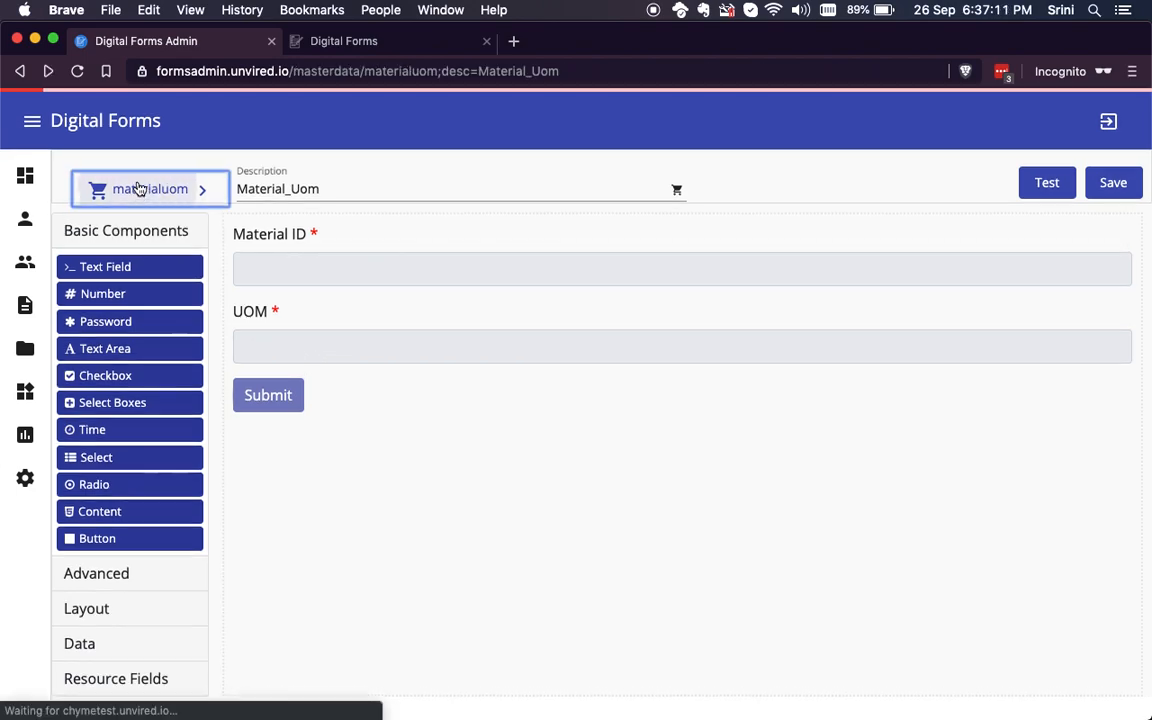
{"action": "left_click", "coordinate": [147, 175]}
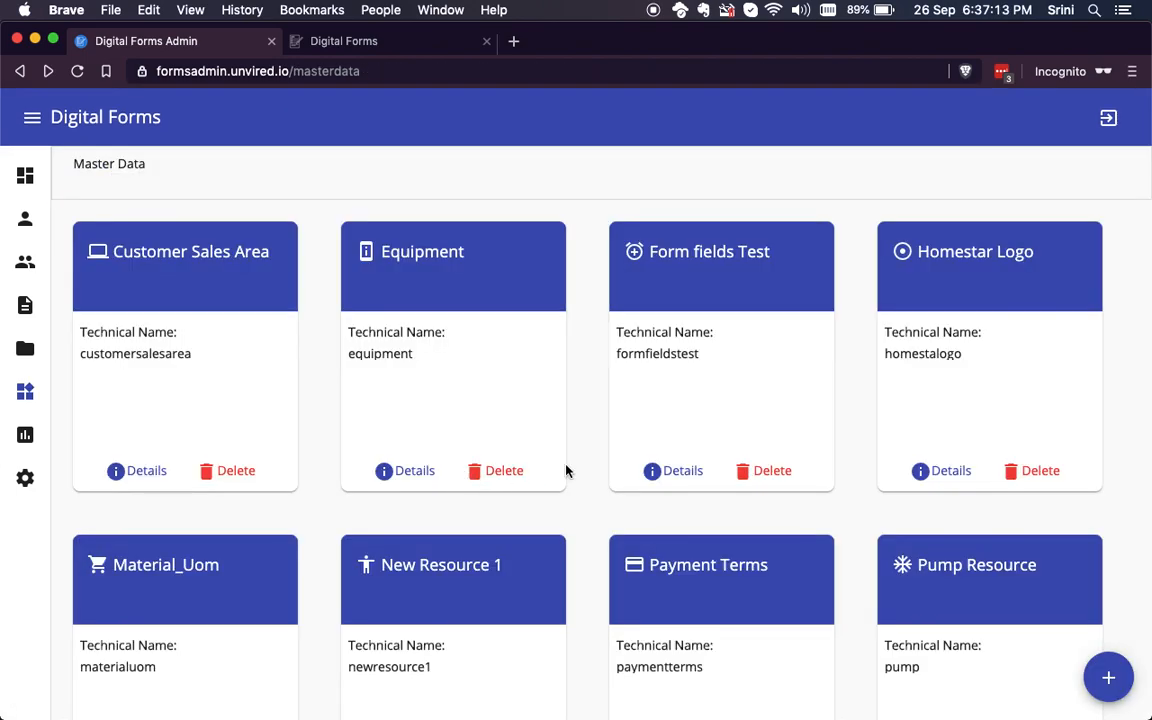
Step: Review the records and field design of the Sales Order Material master data resource
{"action": "scroll", "coordinate": [566, 471], "scroll_direction": "down", "scroll_amount": 3}
{"action": "scroll", "coordinate": [566, 471], "scroll_direction": "down", "scroll_amount": 2}
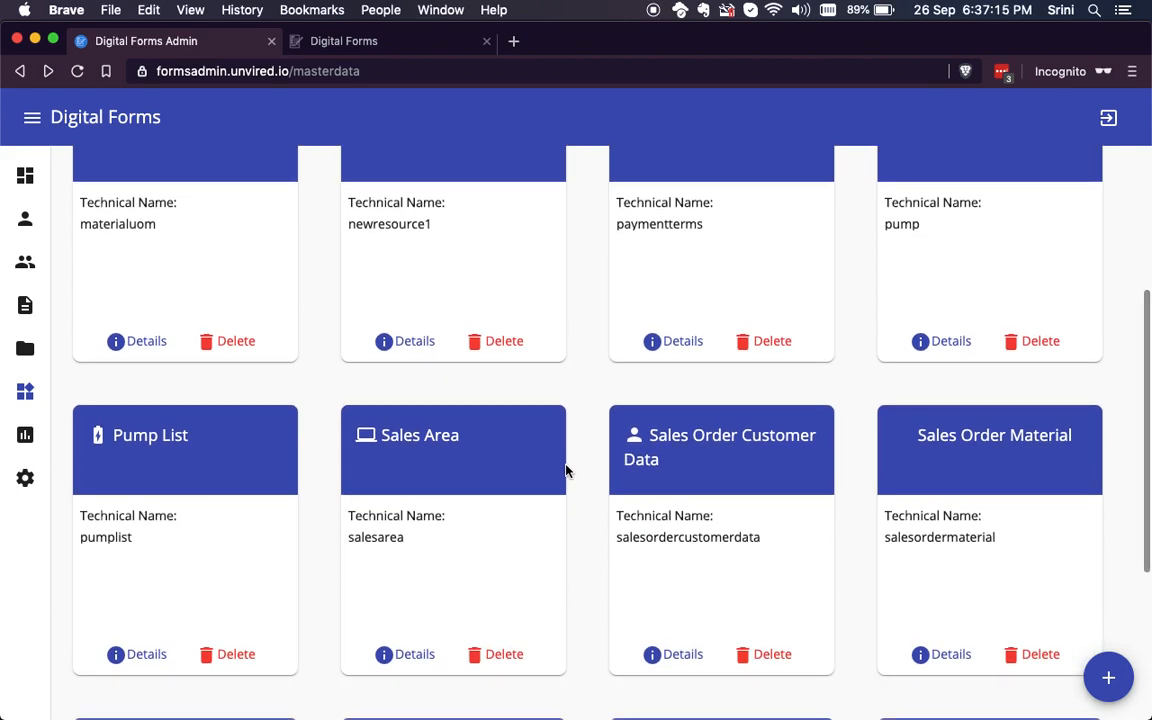
{"action": "left_click", "coordinate": [970, 441]}
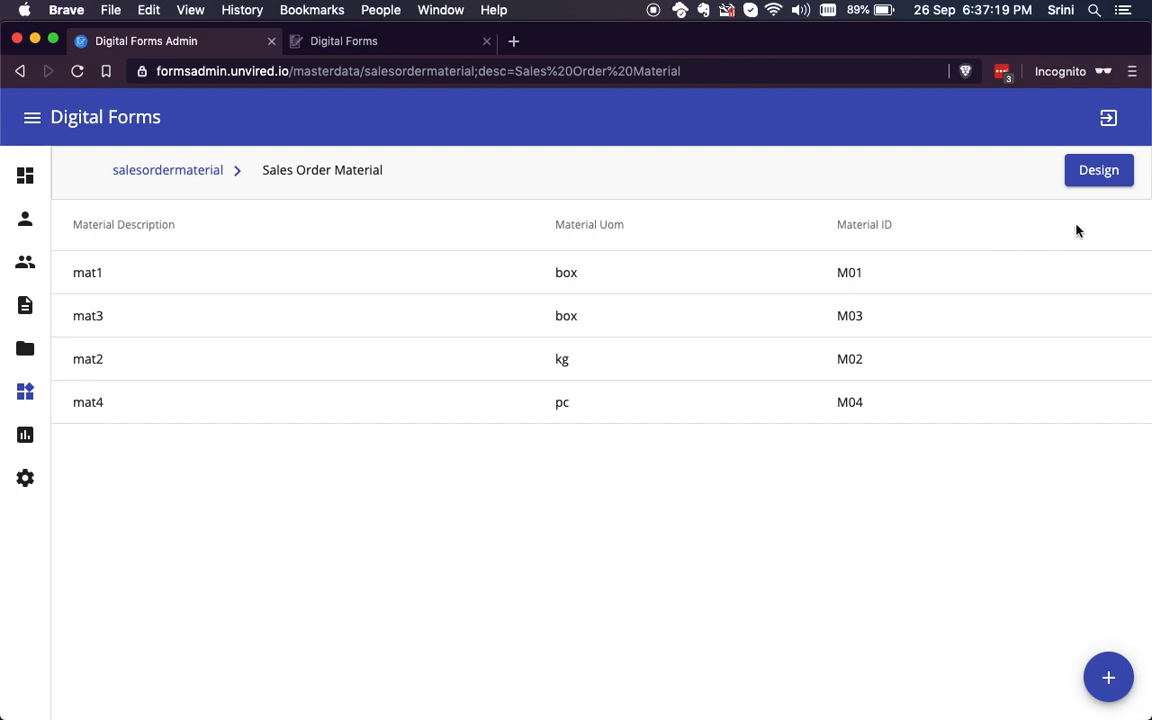
{"action": "left_click", "coordinate": [1101, 172]}
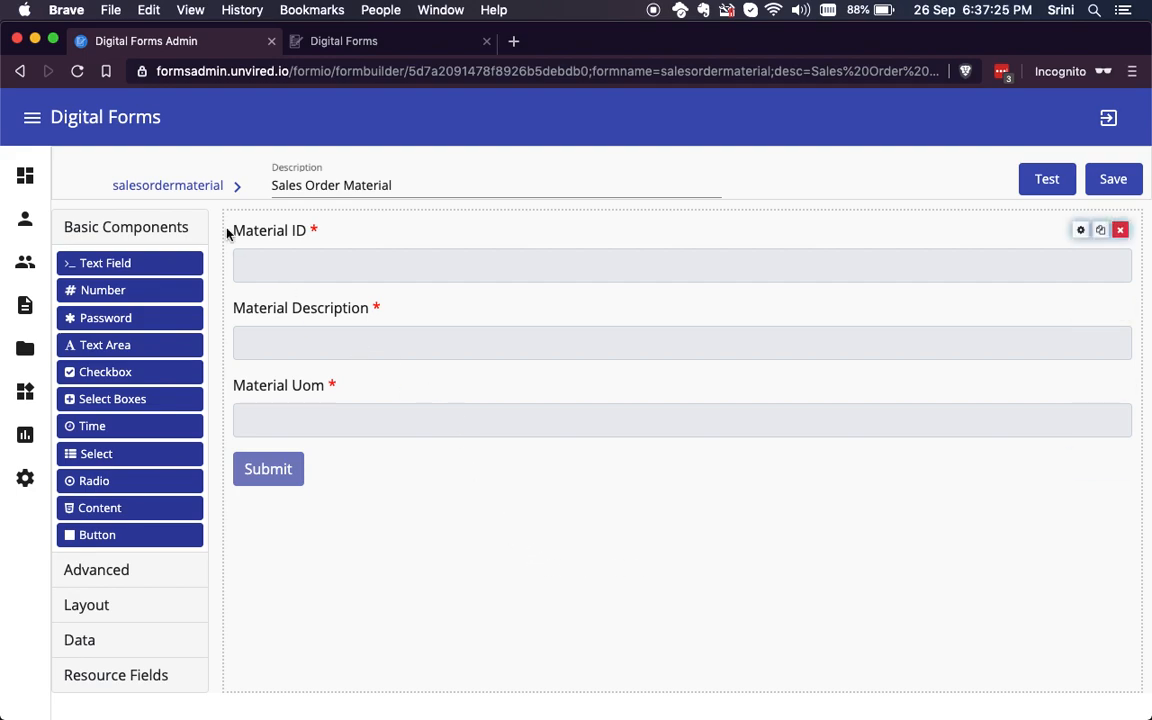
{"action": "left_click", "coordinate": [184, 187]}
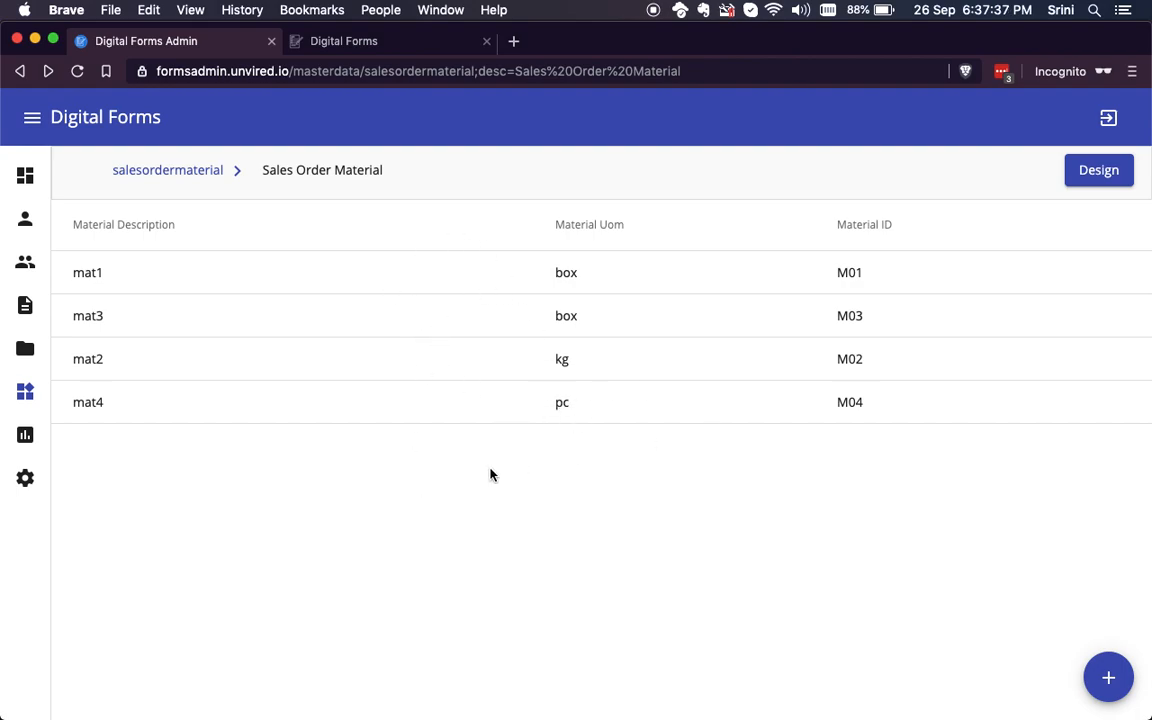
Step: Switch to the Digital Forms client and create a self-assigned Sales Order task with the notes "Create a sales order for Target"
{"action": "left_click", "coordinate": [370, 44]}
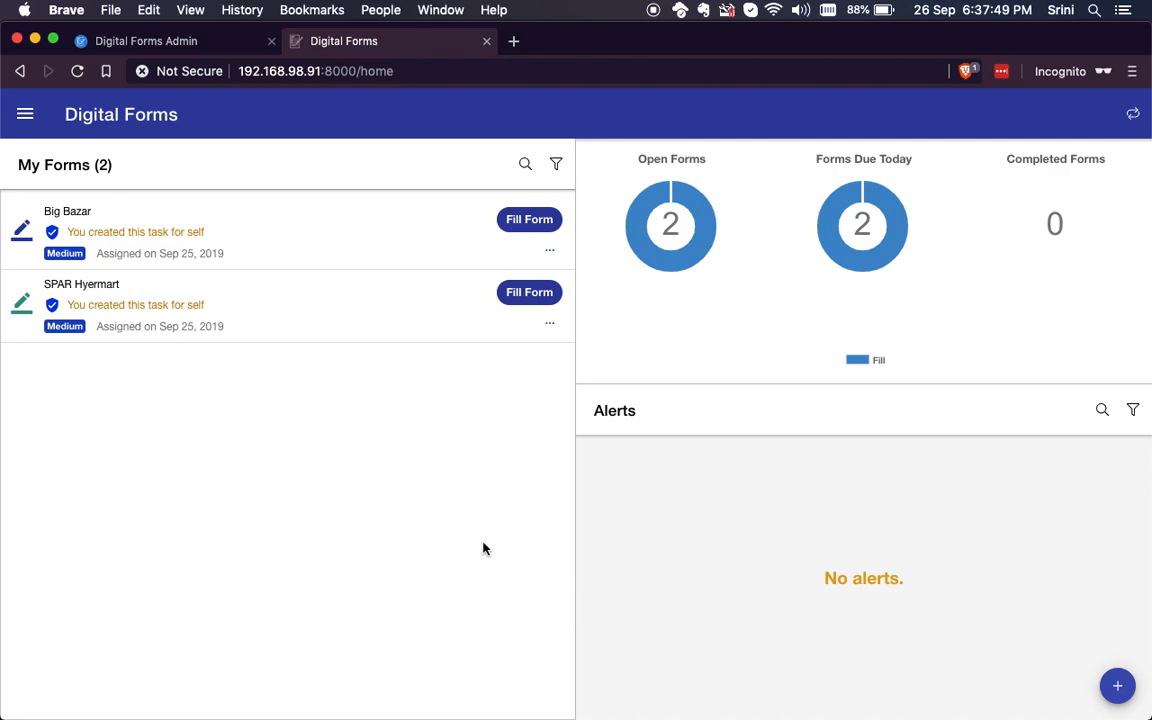
{"action": "left_click", "coordinate": [1117, 688]}
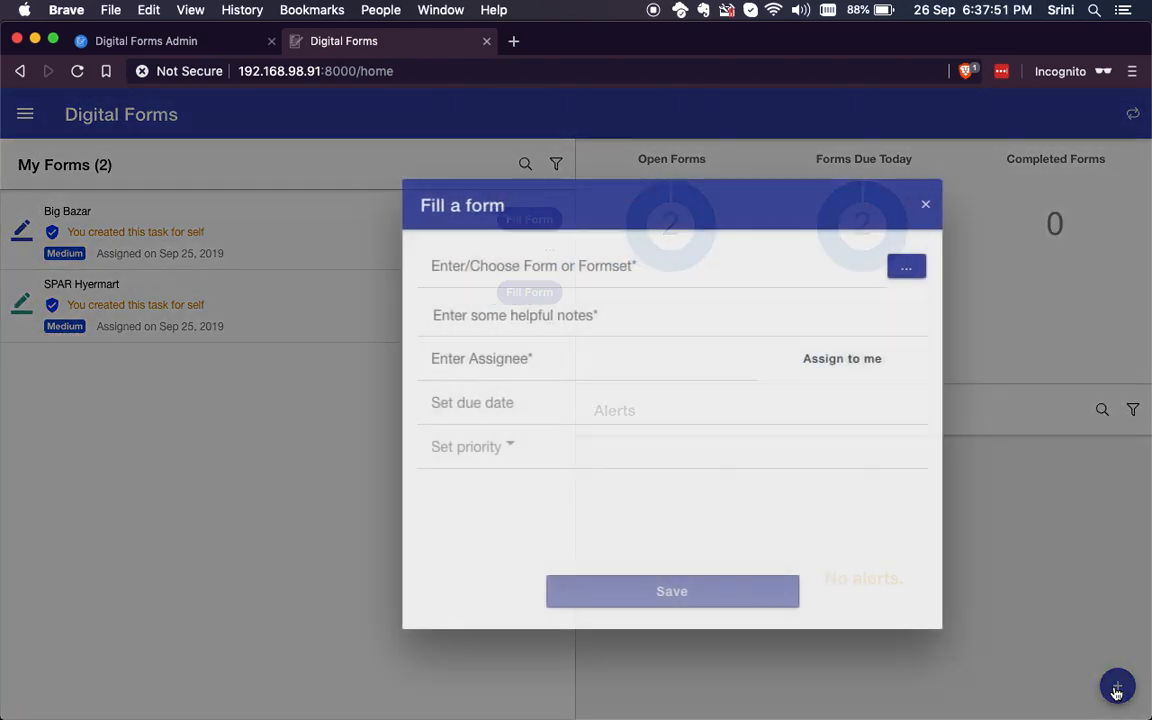
{"action": "left_click", "coordinate": [815, 267]}
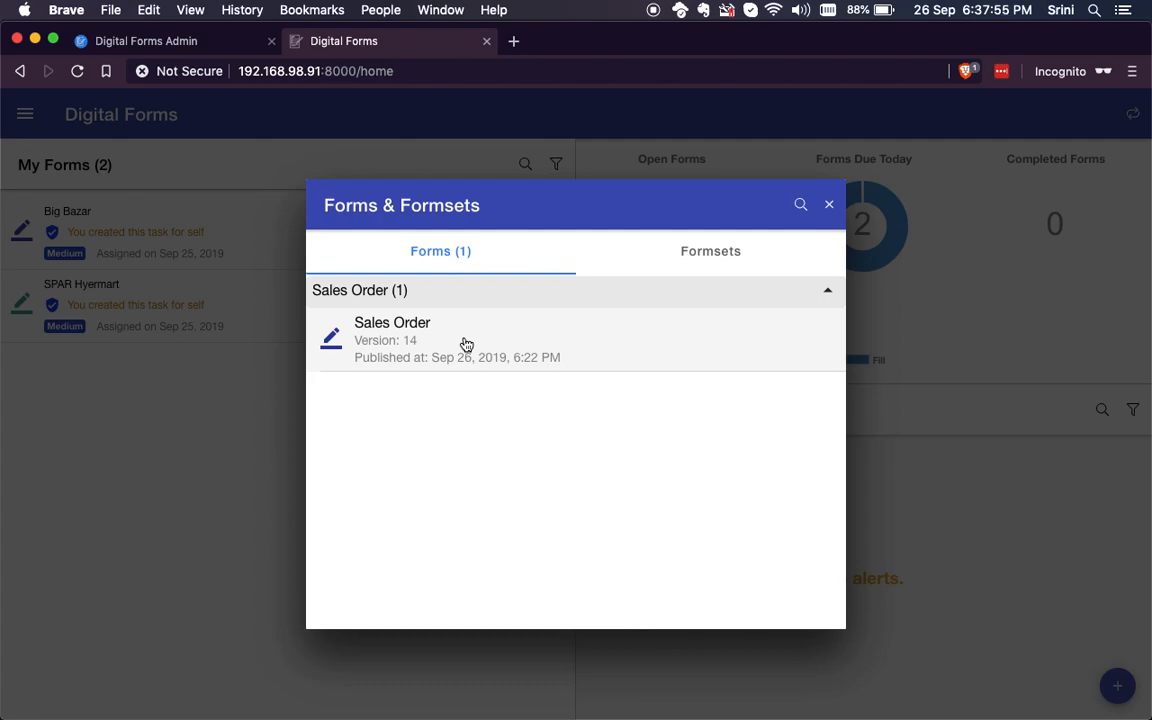
{"action": "left_click", "coordinate": [466, 345]}
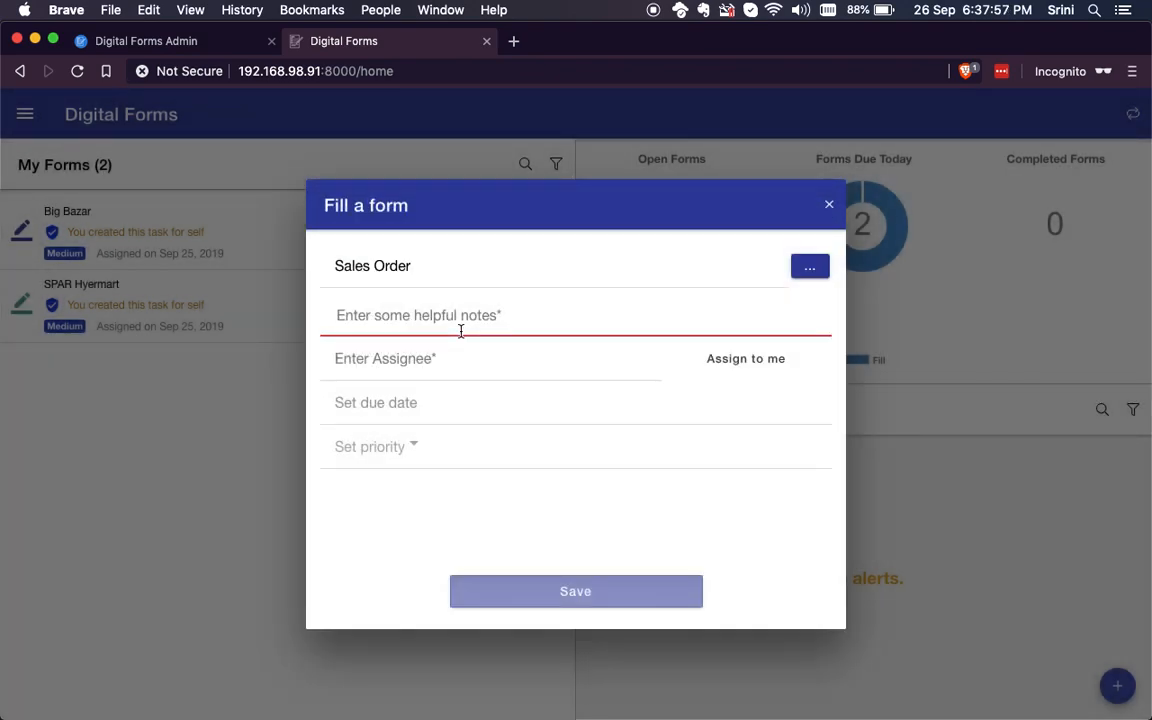
{"action": "type", "text": "Create a sales order for"}
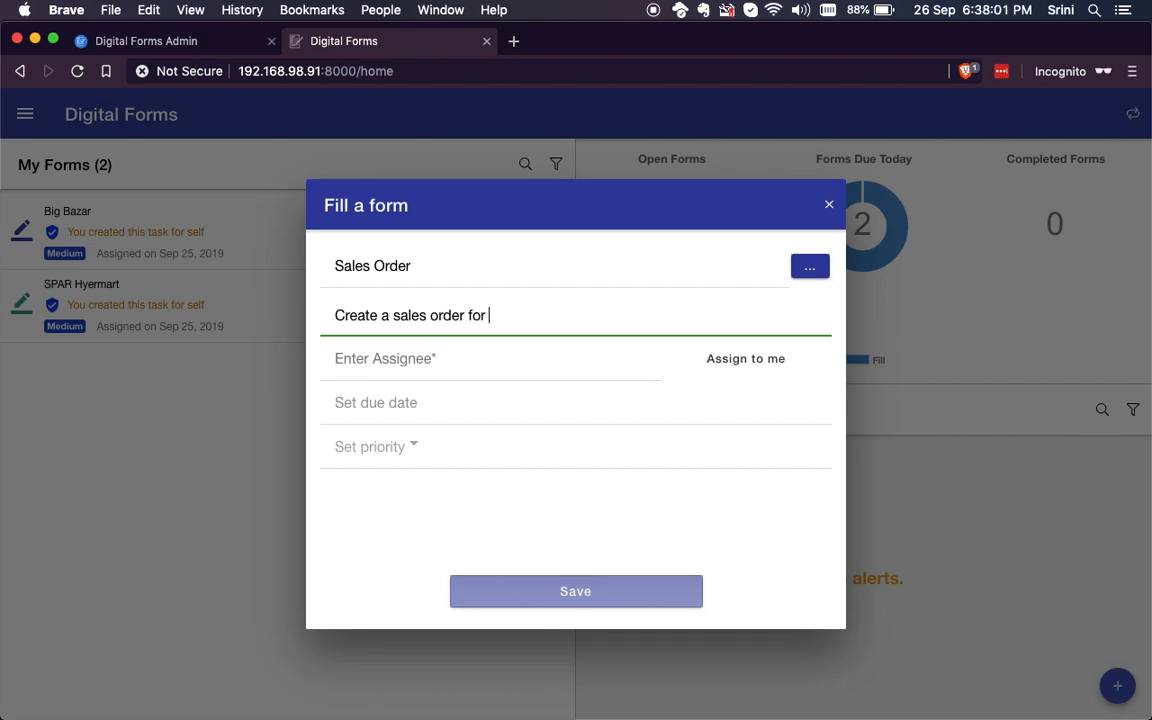
{"action": "type", "text": " Target"}
{"action": "left_click", "coordinate": [747, 360]}
{"action": "left_click", "coordinate": [566, 593]}
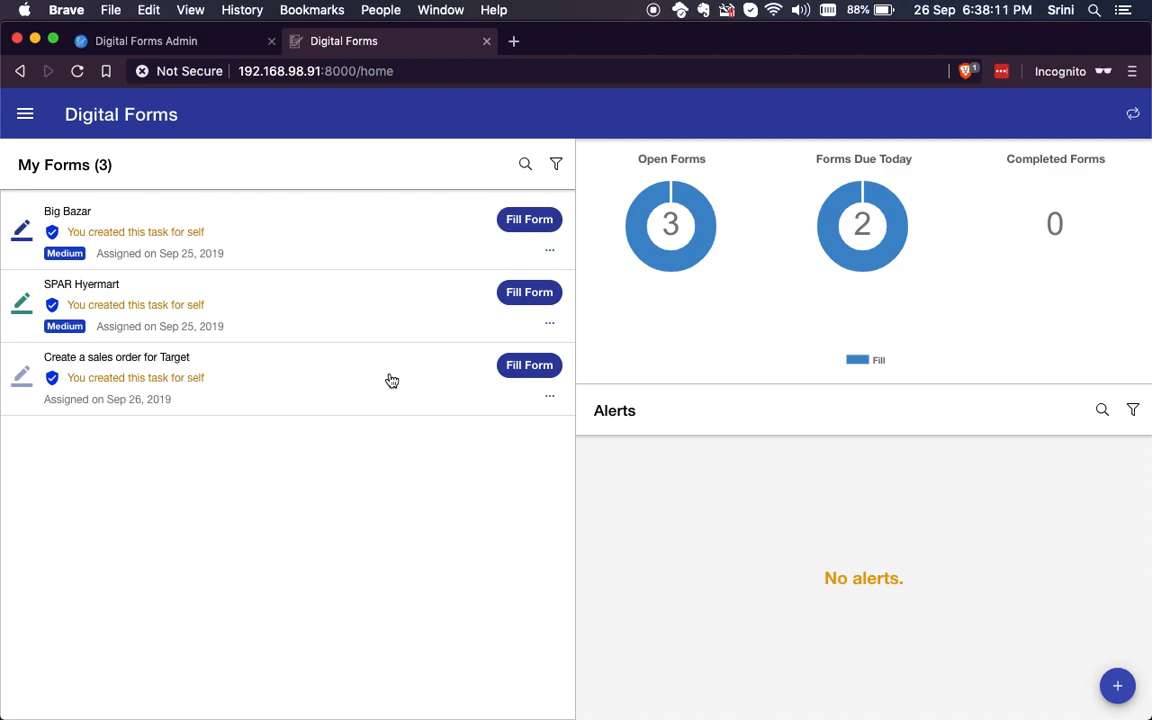
Step: Open the "Create a sales order for Target" form and set the order type to Standard Order (OR)
{"action": "left_click", "coordinate": [336, 383]}
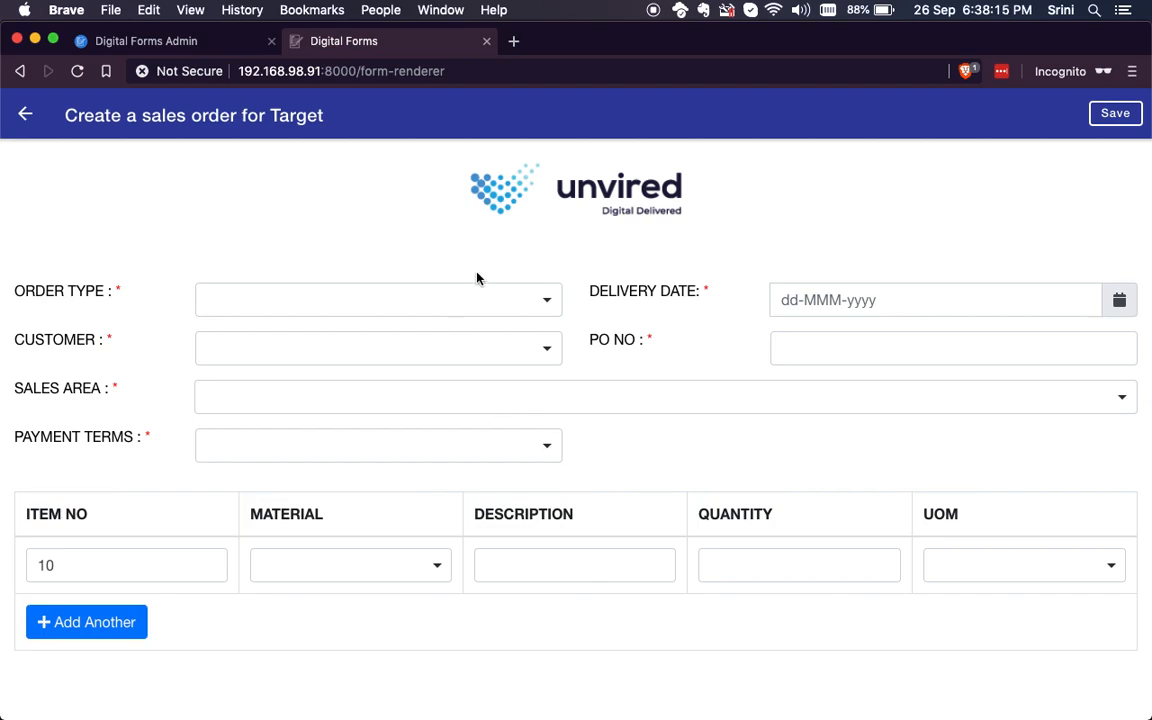
{"action": "left_click", "coordinate": [548, 304]}
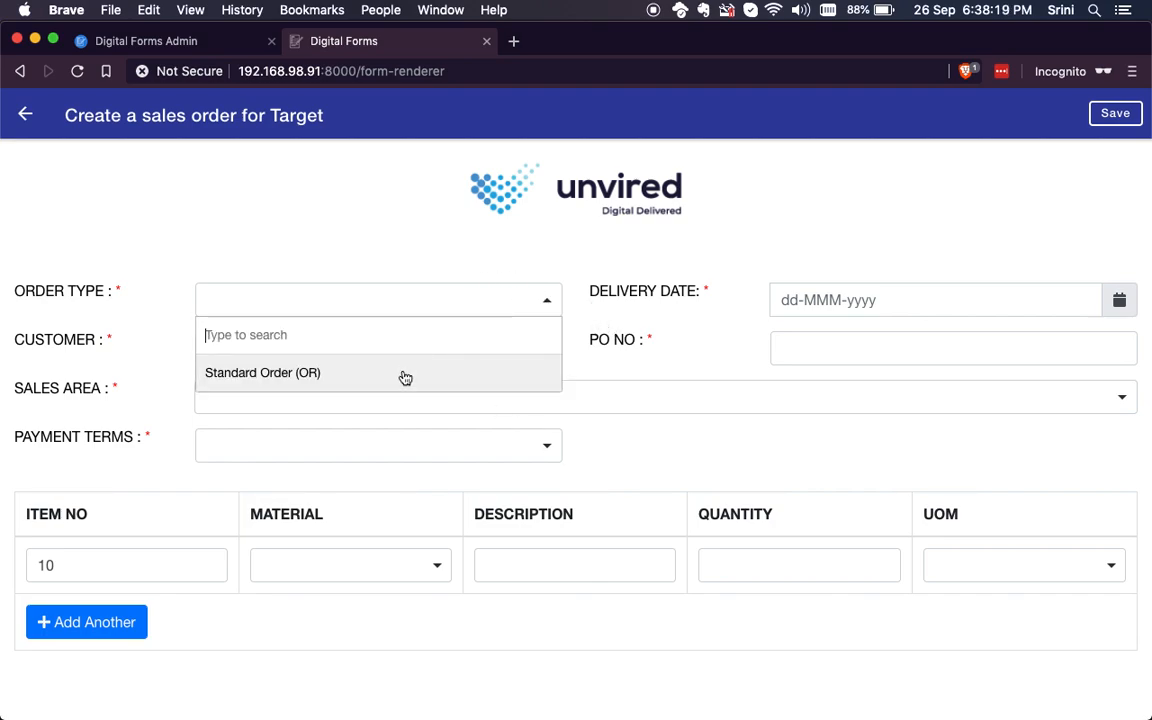
{"action": "left_click", "coordinate": [404, 373]}
Step: Try the third listed customer with sales area CPB1/Sales Org. US + CB/Distrib. Cannel CPBV + 00/Cross-division
{"action": "left_click", "coordinate": [545, 352]}
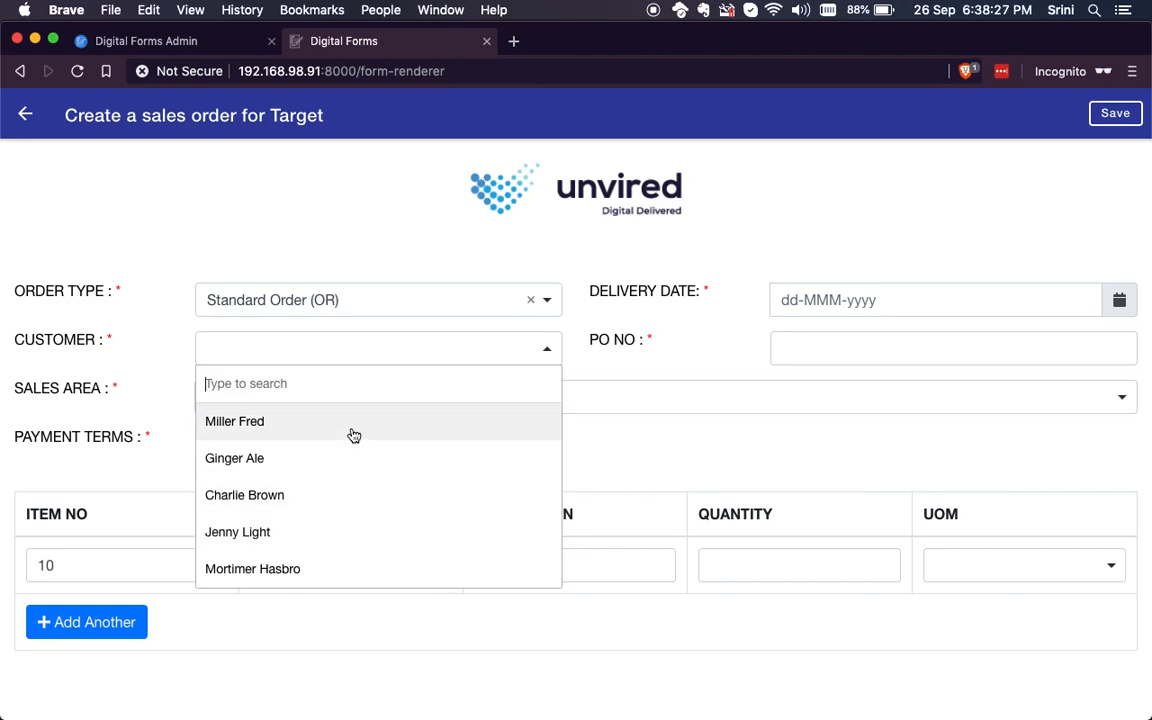
{"action": "left_click", "coordinate": [315, 503]}
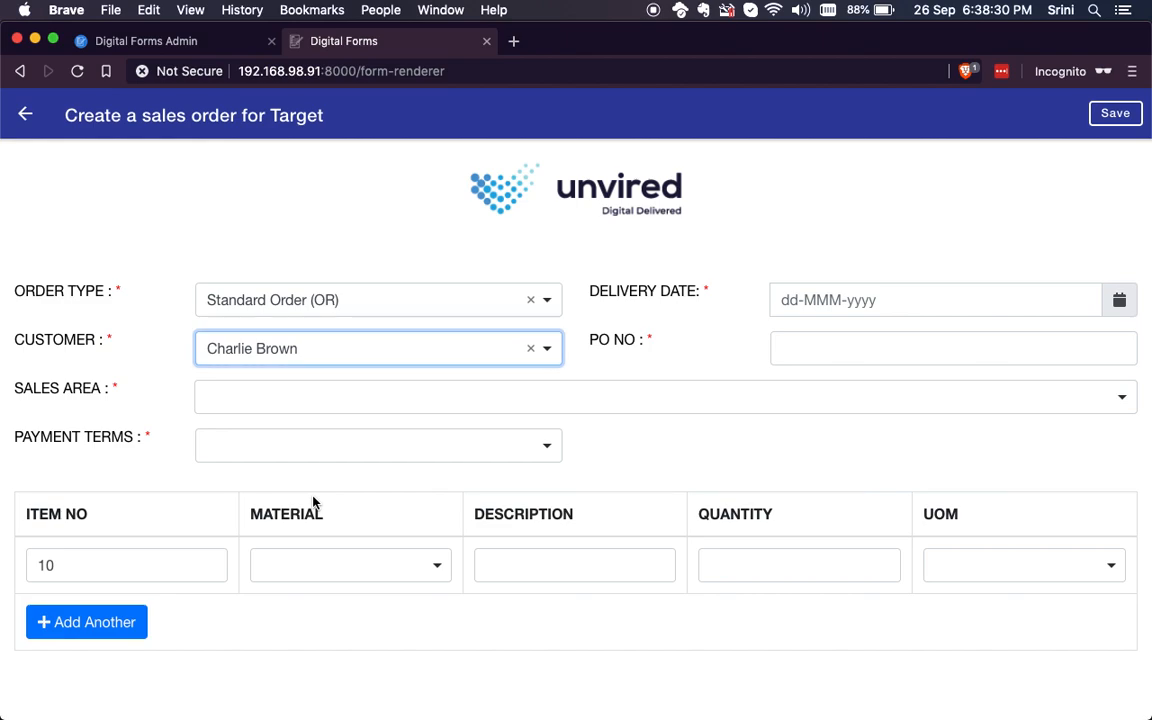
{"action": "left_click", "coordinate": [629, 397]}
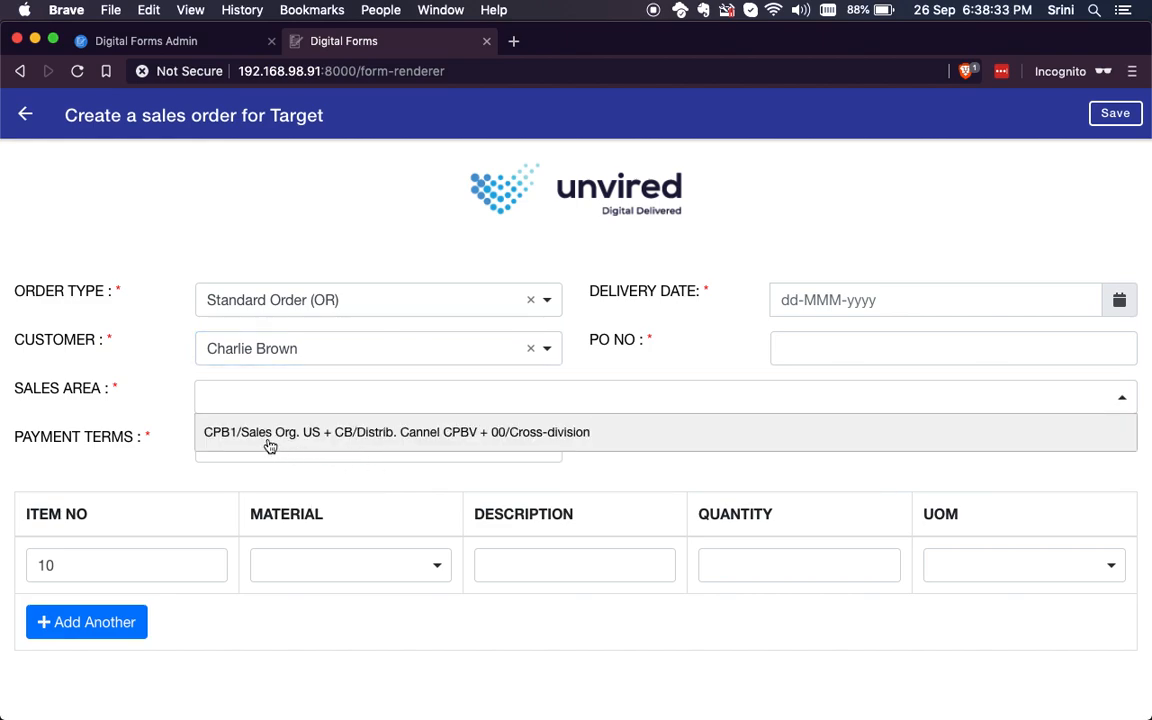
{"action": "left_click", "coordinate": [425, 446]}
Step: Change the customer to the first listed one and set its sales area to CPB1/Sales Org. US + CB/Distrib. Cannel CPBV + 00/Cross-division
{"action": "left_click", "coordinate": [430, 363]}
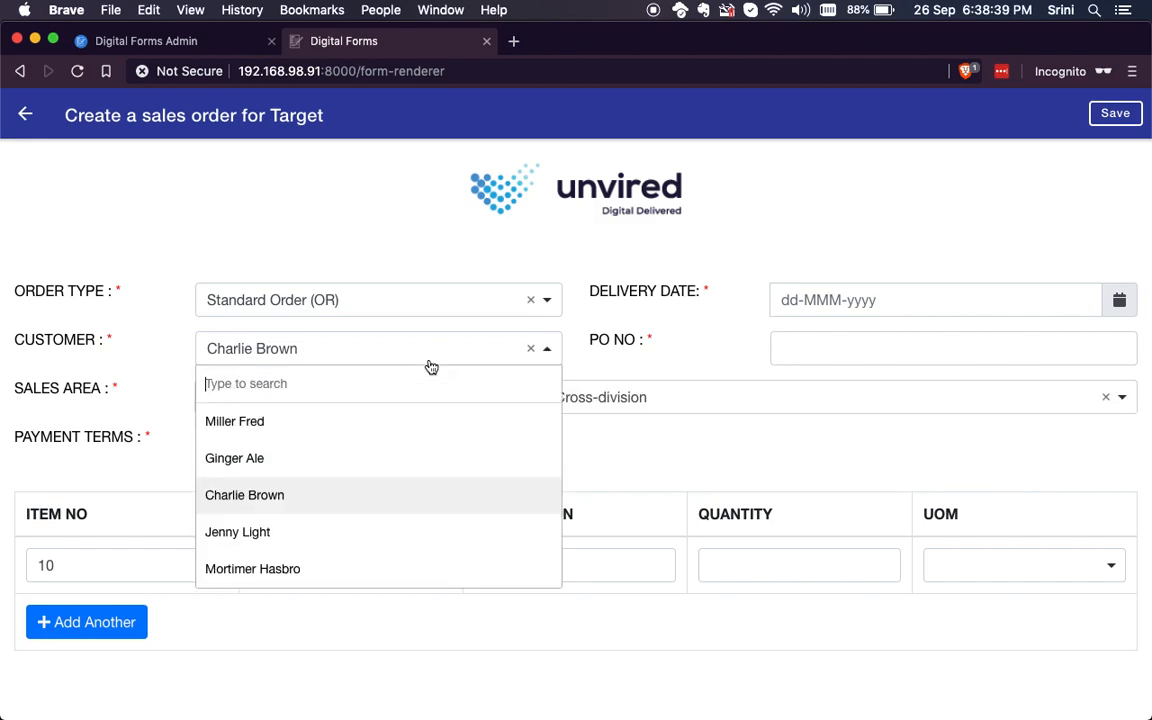
{"action": "left_click", "coordinate": [355, 425]}
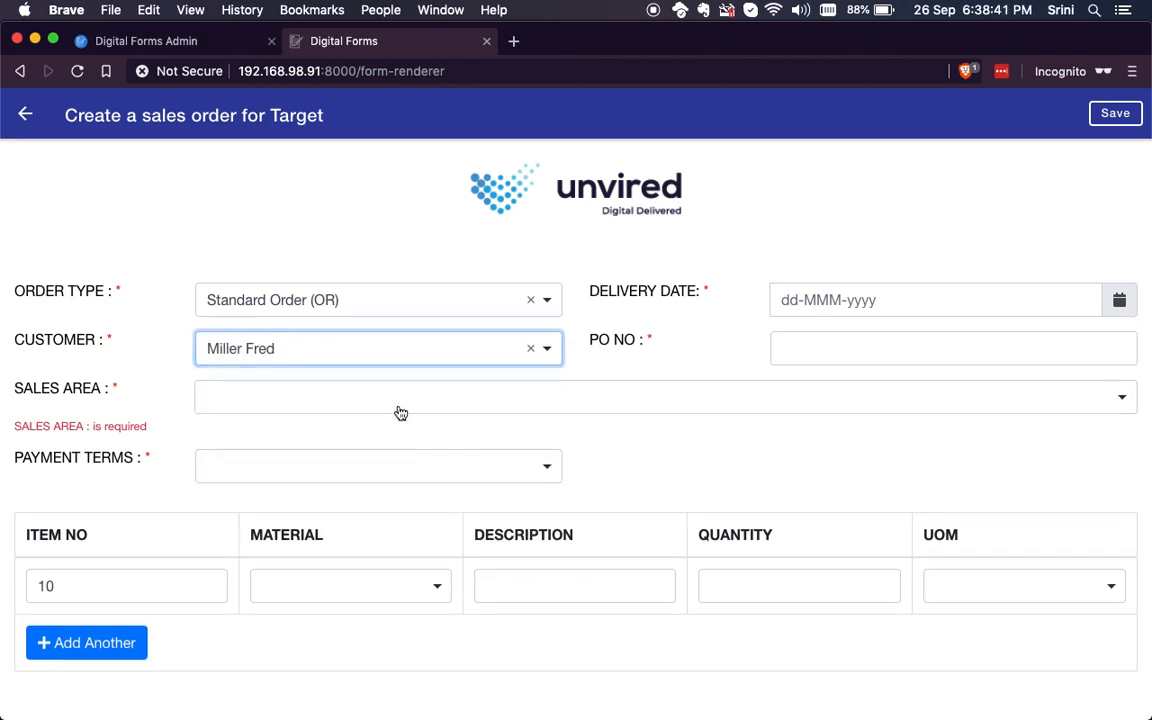
{"action": "left_click", "coordinate": [402, 411]}
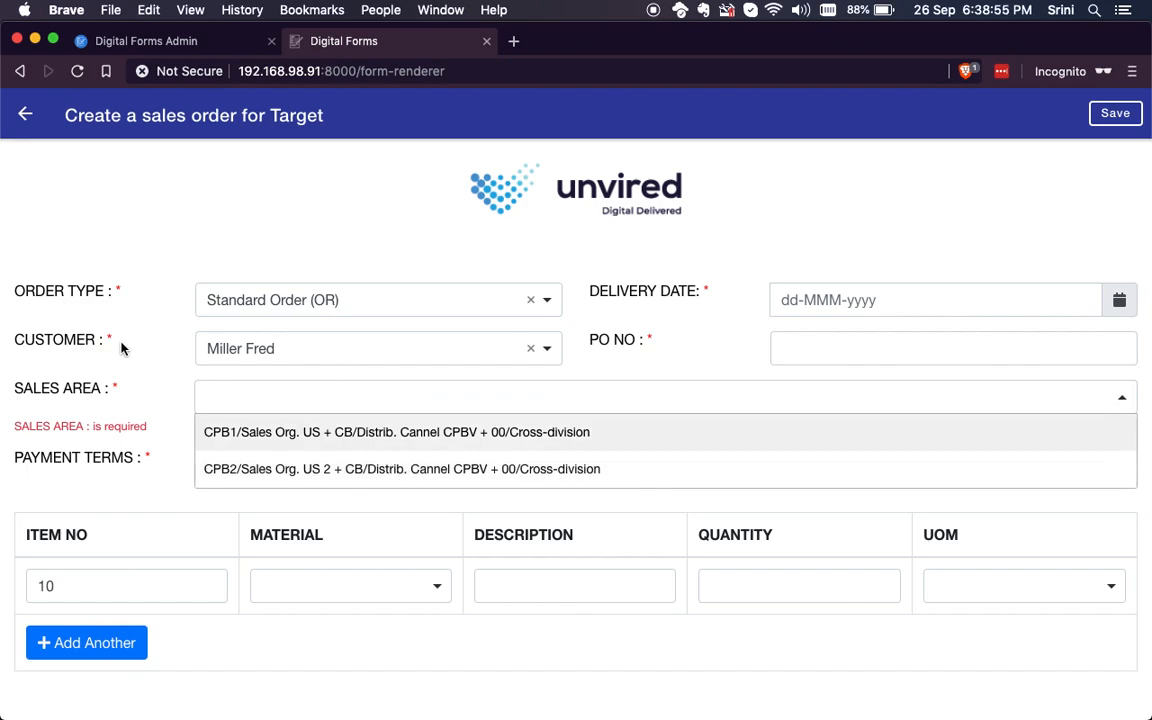
{"action": "left_click", "coordinate": [305, 437]}
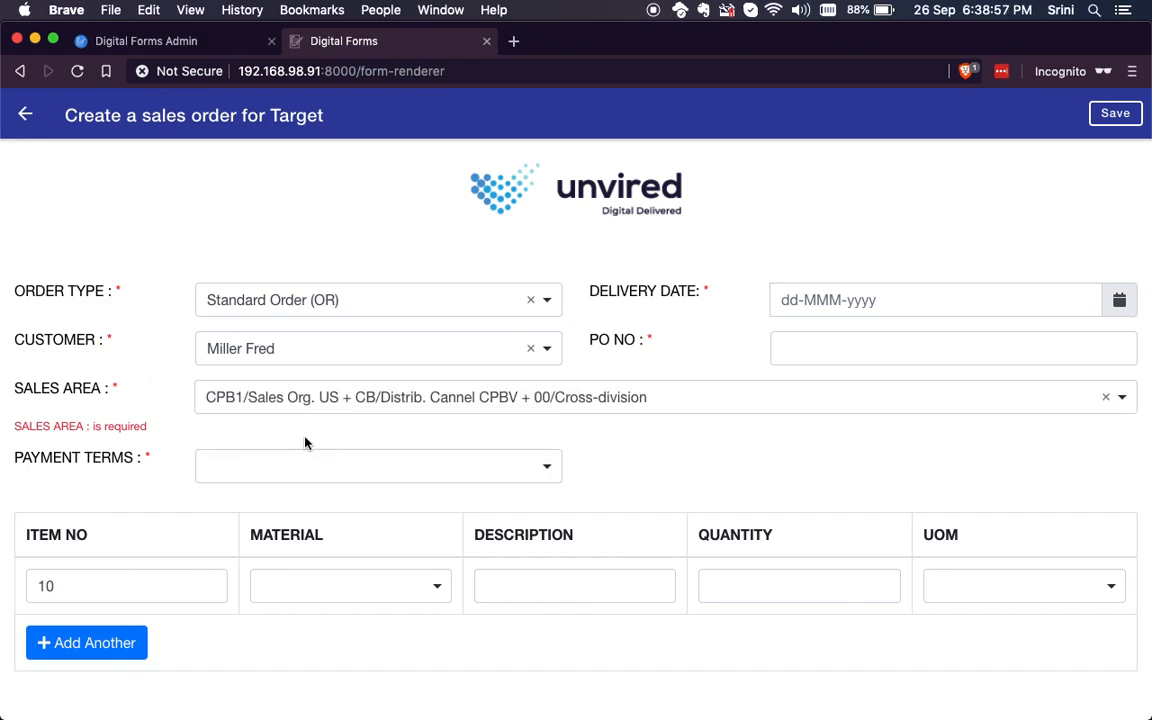
Step: Complete the order header with payment terms Within 14 days 3 % cash discount (0002), delivery date 26-Sep-2019 and the PO number
{"action": "left_click", "coordinate": [533, 447]}
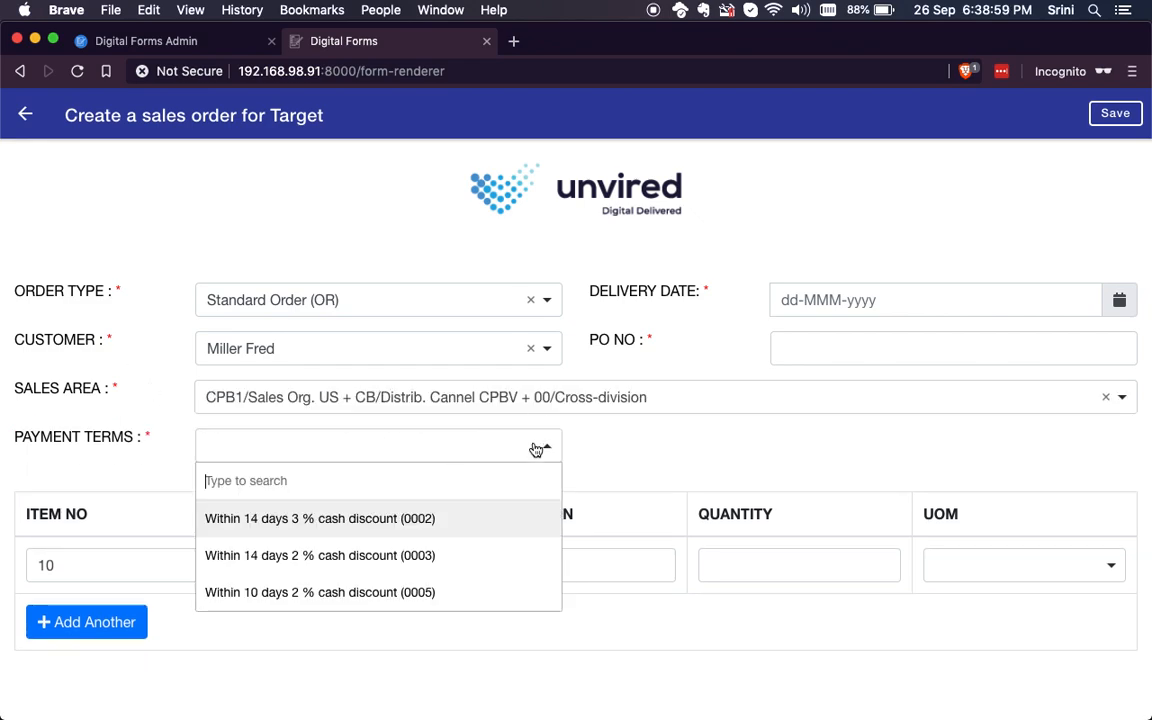
{"action": "left_click", "coordinate": [357, 520]}
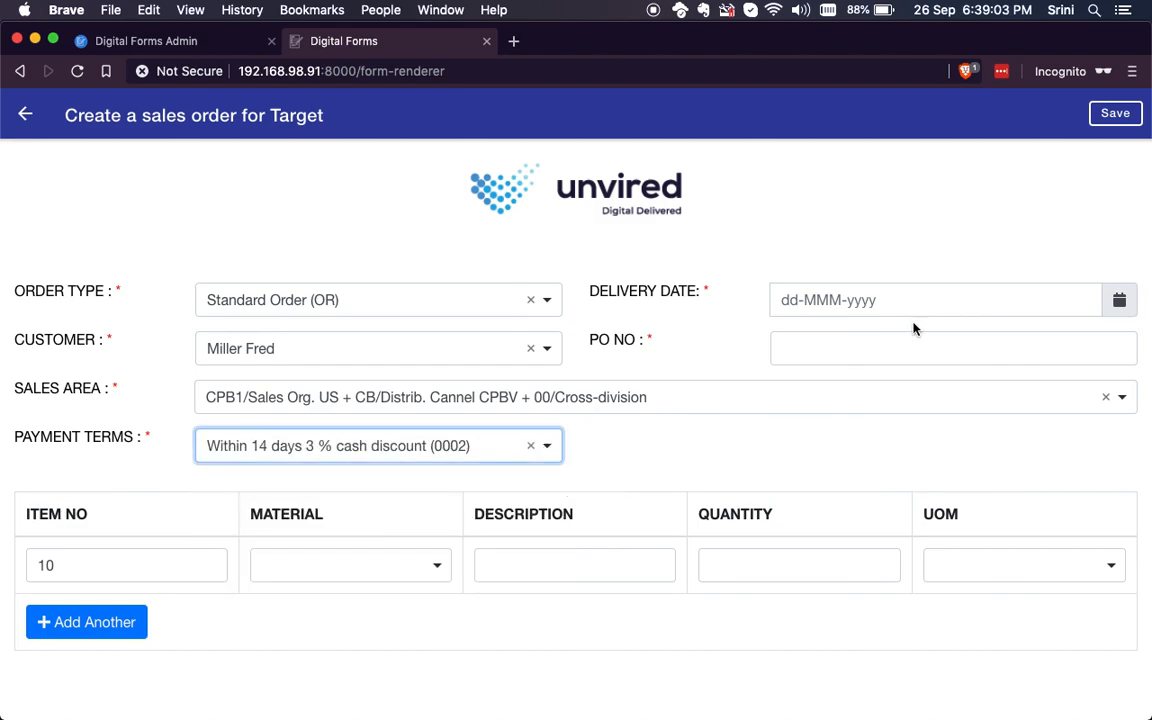
{"action": "left_click", "coordinate": [1119, 300]}
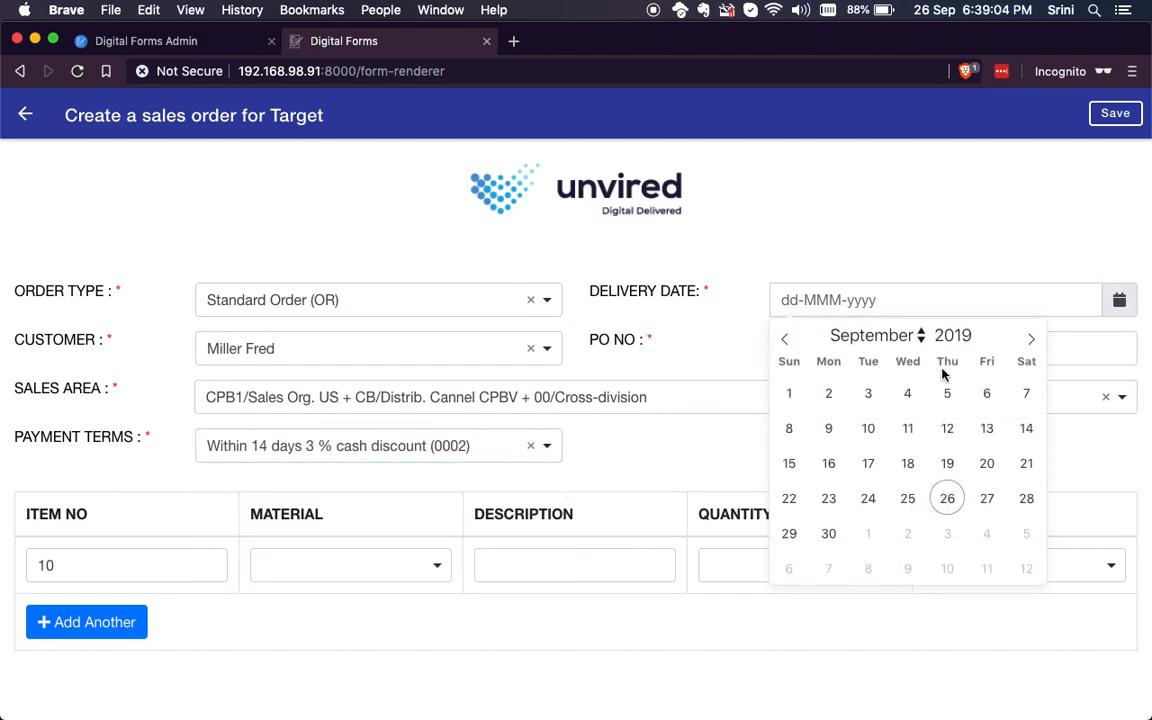
{"action": "left_click", "coordinate": [948, 498]}
{"action": "left_click", "coordinate": [889, 360]}
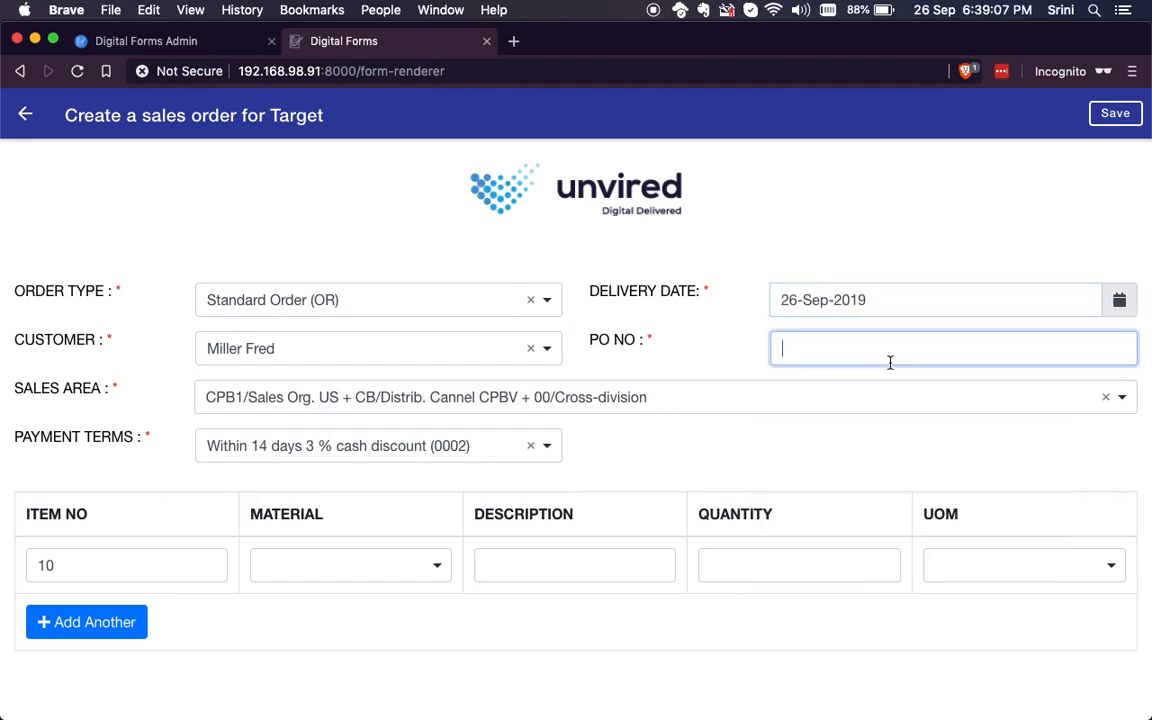
{"action": "type", "text": "TEST1"}
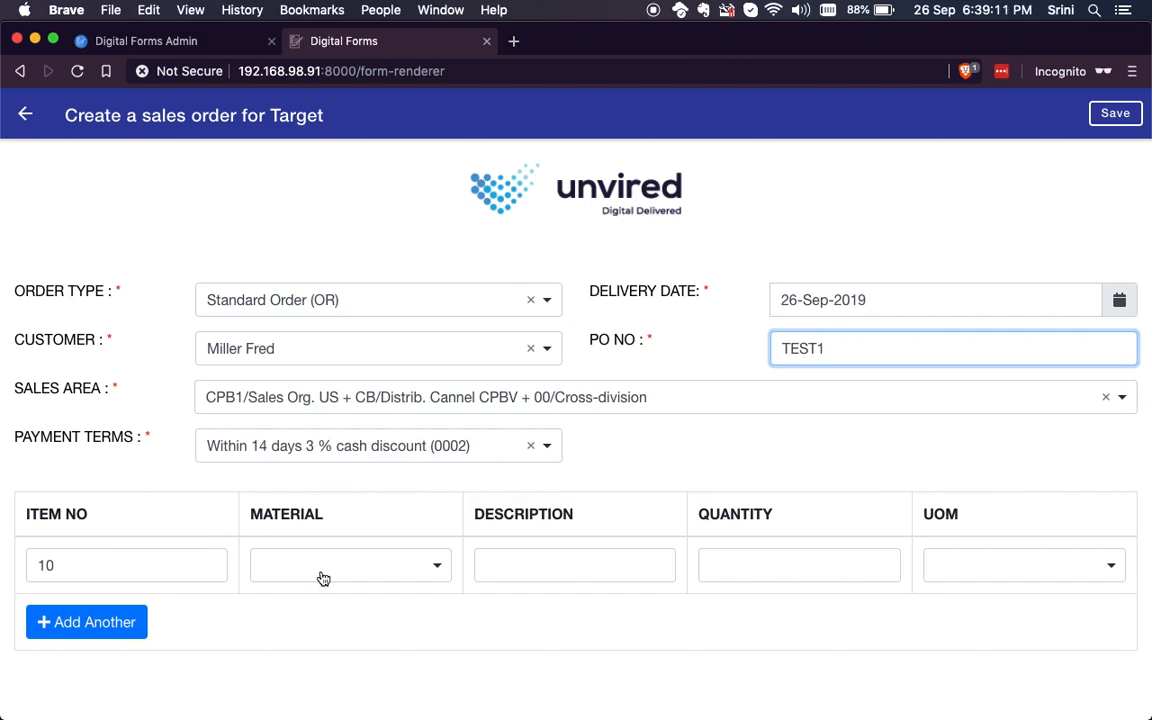
Step: Fill line item 10 with material CPB11600, quantity 10 and unit of measure CSE
{"action": "left_click", "coordinate": [365, 570]}
{"action": "left_click", "coordinate": [340, 605]}
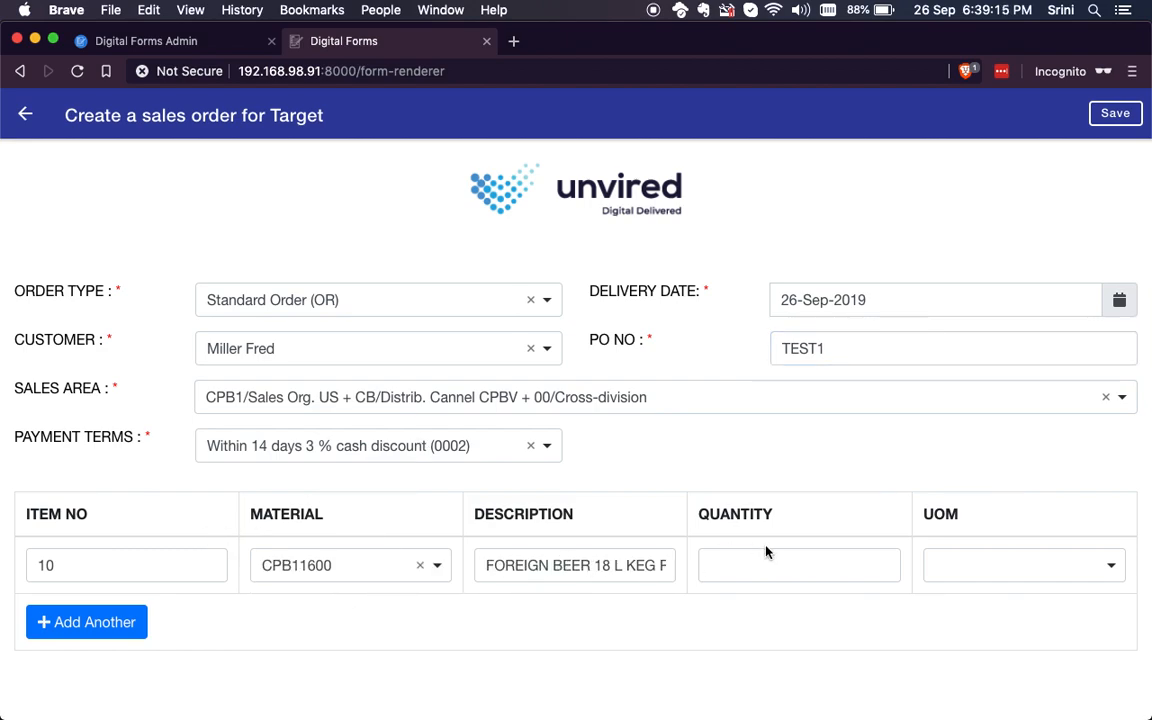
{"action": "left_click", "coordinate": [761, 575]}
{"action": "type", "text": "10"}
{"action": "key", "text": "Tab"}
{"action": "left_click", "coordinate": [1040, 566]}
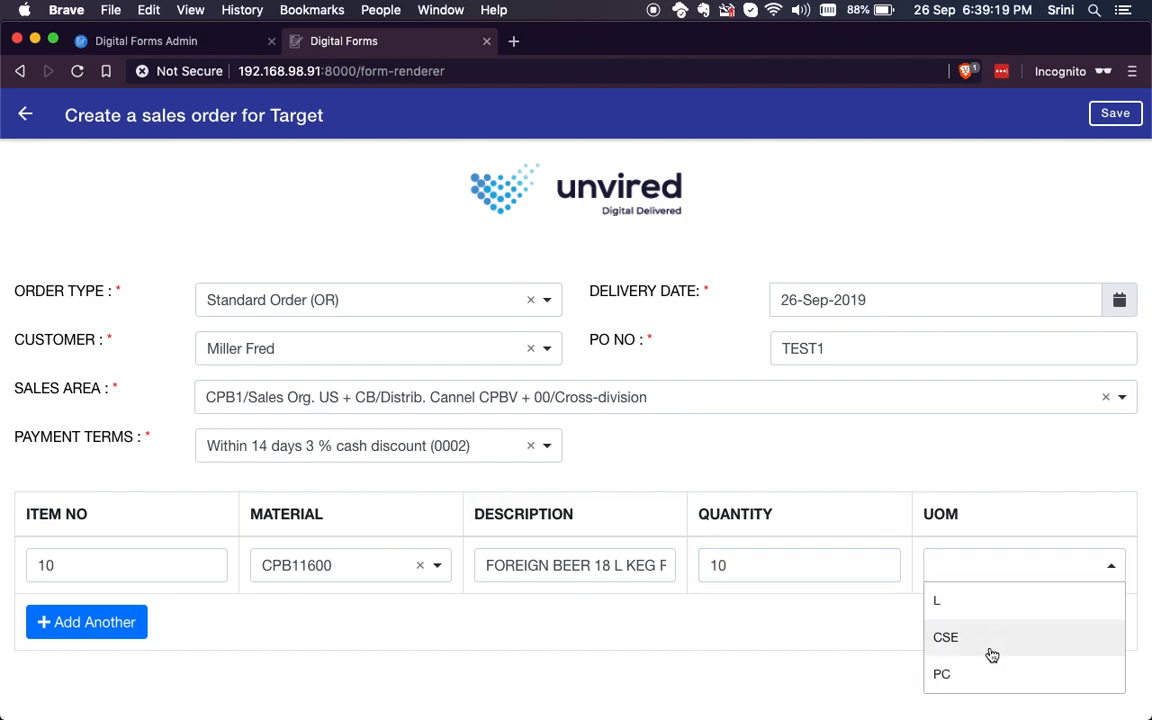
{"action": "left_click", "coordinate": [991, 652]}
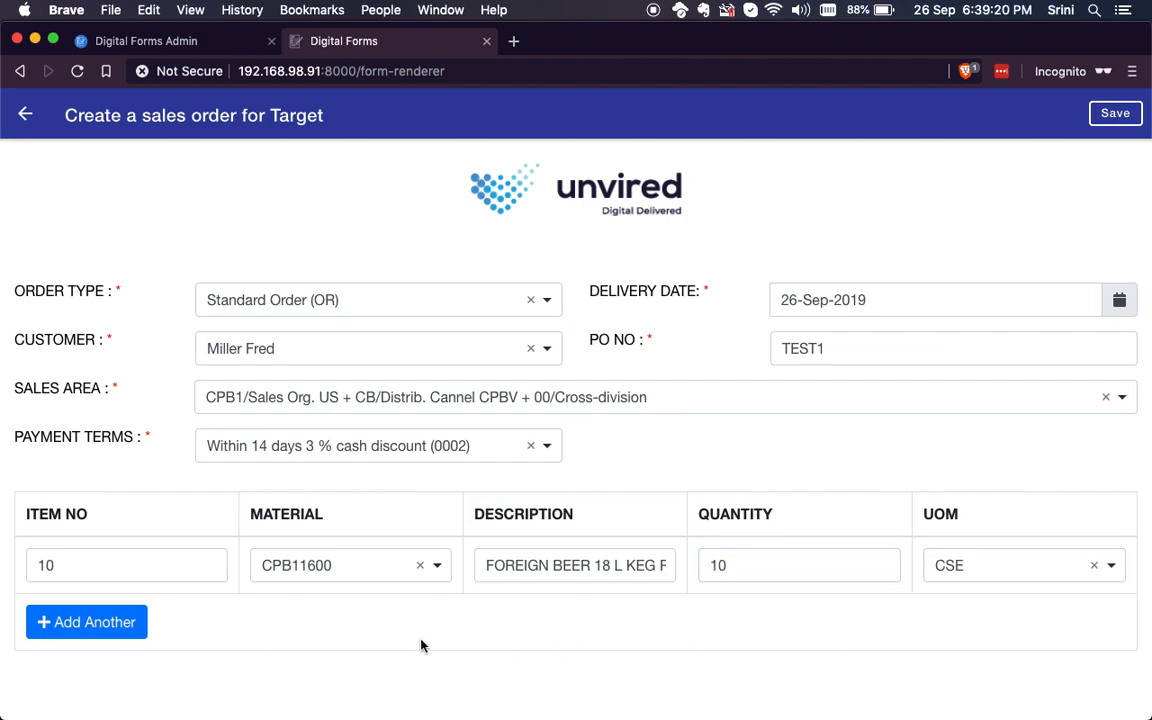
Step: Add a second line item with material CPB11100, quantity 1 and unit of measure L
{"action": "left_click", "coordinate": [100, 619]}
{"action": "left_click", "coordinate": [270, 623]}
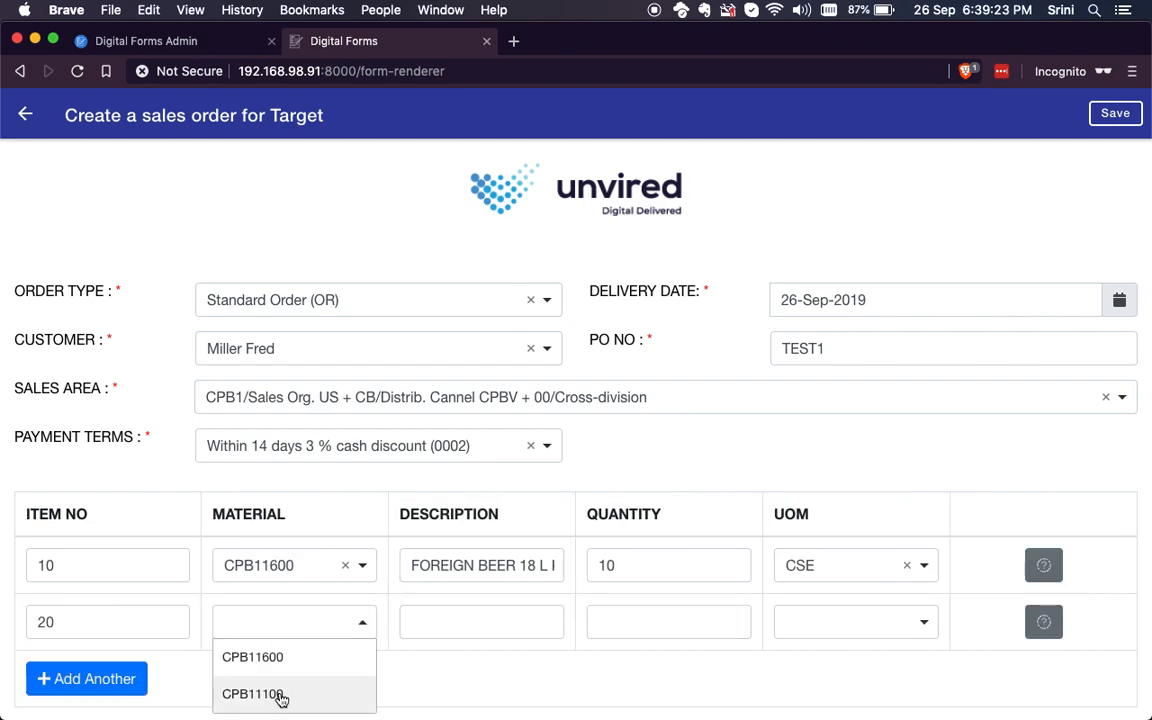
{"action": "left_click", "coordinate": [278, 693]}
{"action": "left_click", "coordinate": [640, 630]}
{"action": "type", "text": "1"}
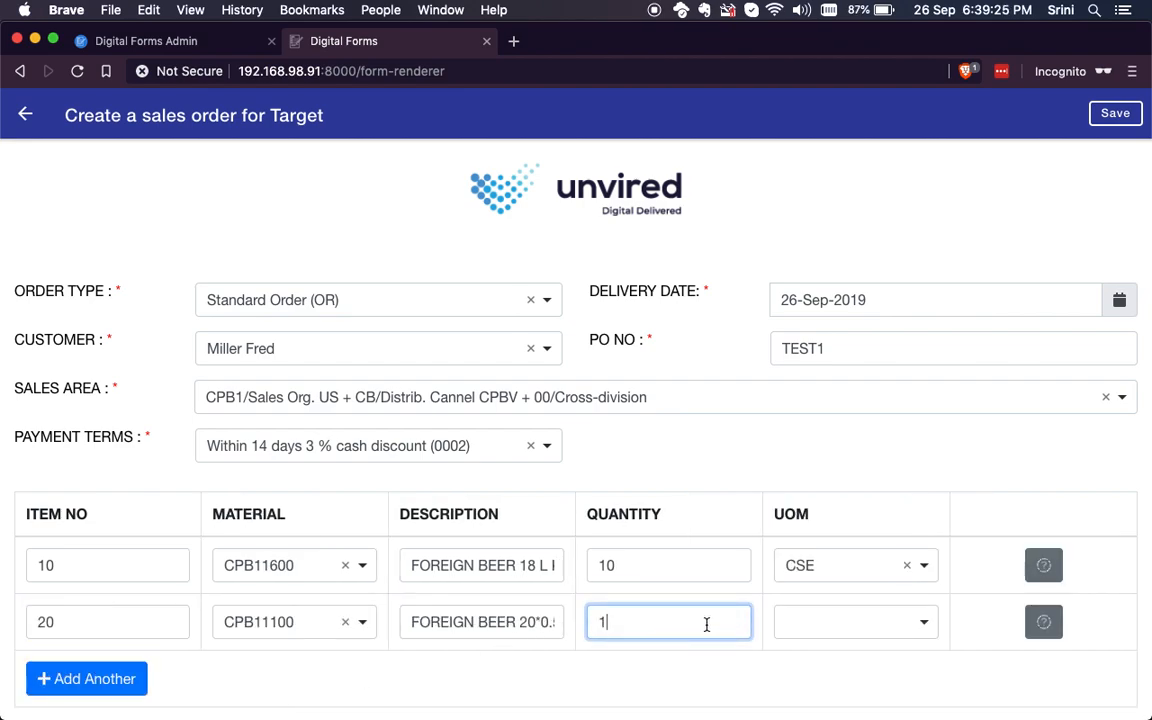
{"action": "left_click", "coordinate": [831, 623]}
{"action": "left_click", "coordinate": [825, 657]}
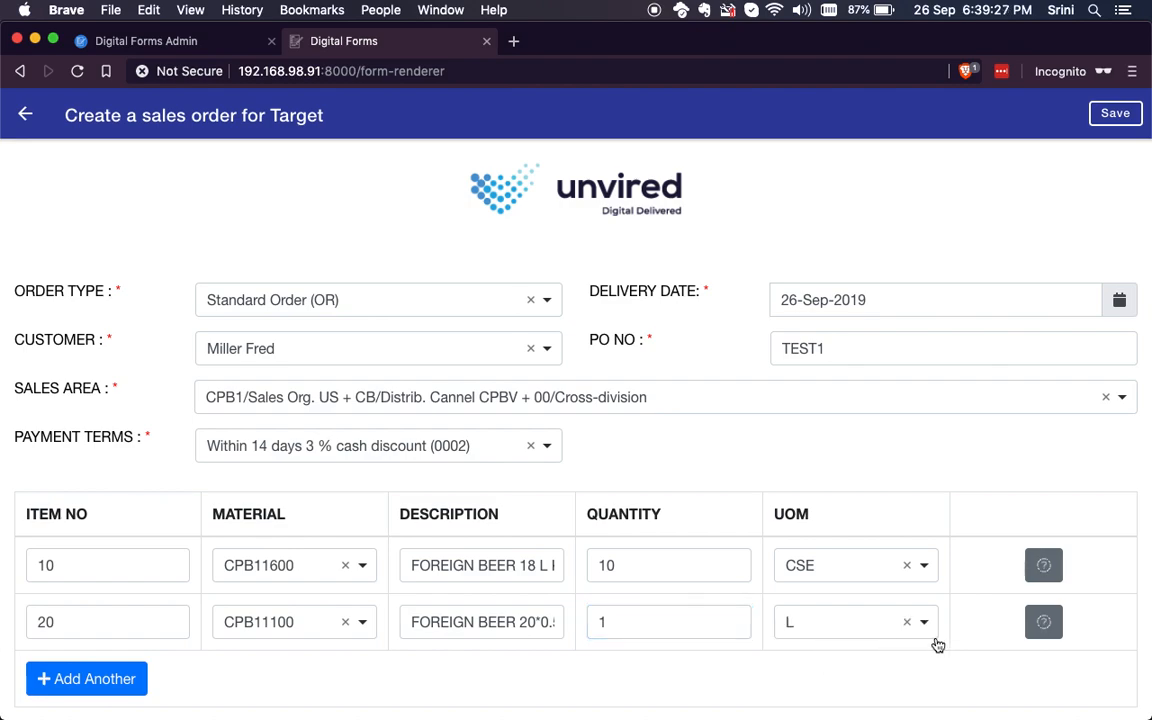
Step: Save the filled sales order form and reopen it from the forms list to check the saved entries
{"action": "scroll", "coordinate": [833, 480], "scroll_direction": "down", "scroll_amount": 1}
{"action": "scroll", "coordinate": [833, 480], "scroll_direction": "up", "scroll_amount": 1}
{"action": "left_click", "coordinate": [1116, 115]}
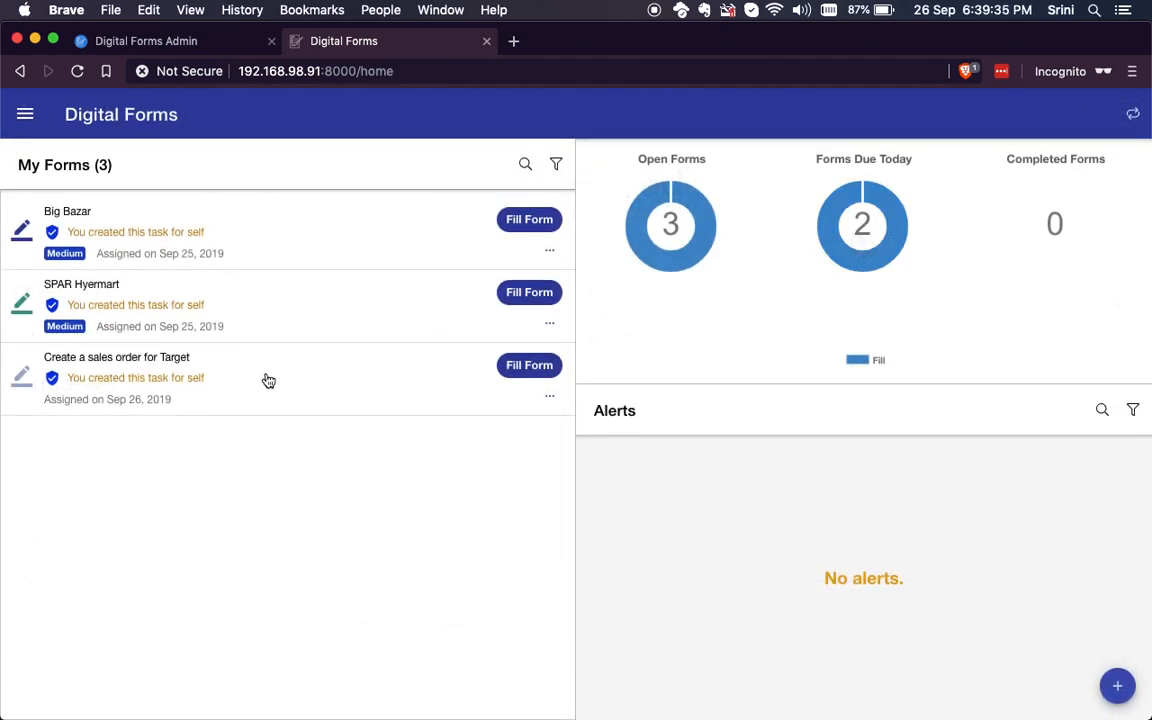
{"action": "left_click", "coordinate": [268, 380]}
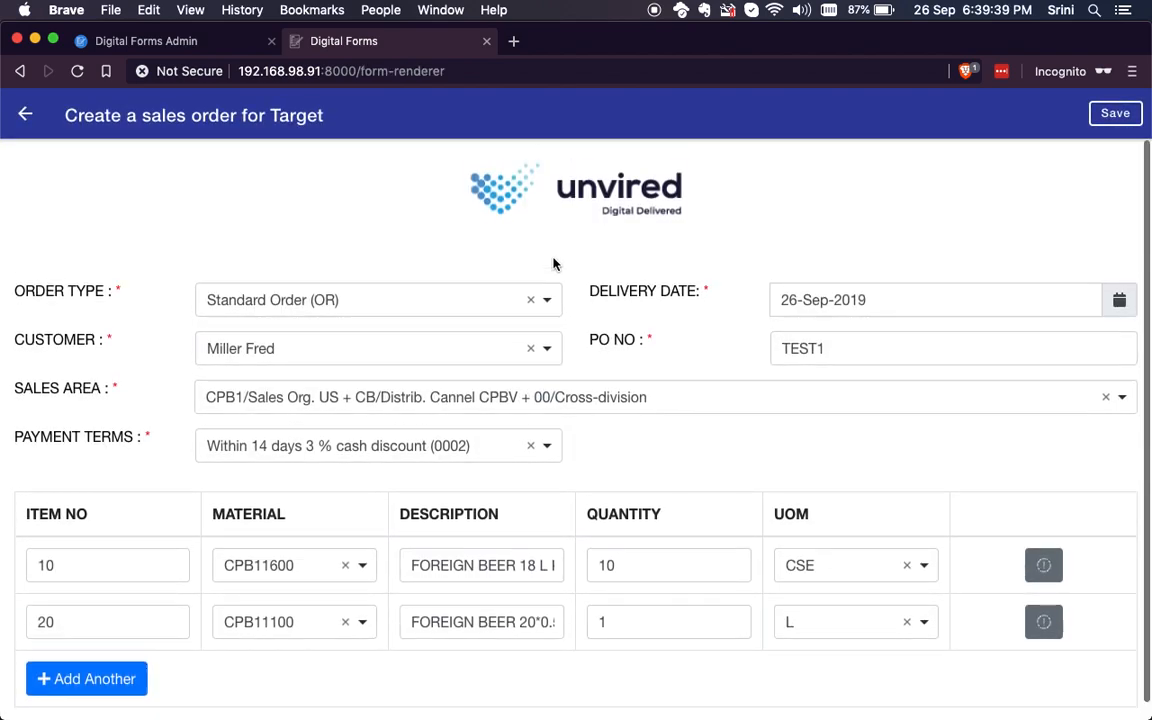
{"action": "left_click", "coordinate": [27, 116]}
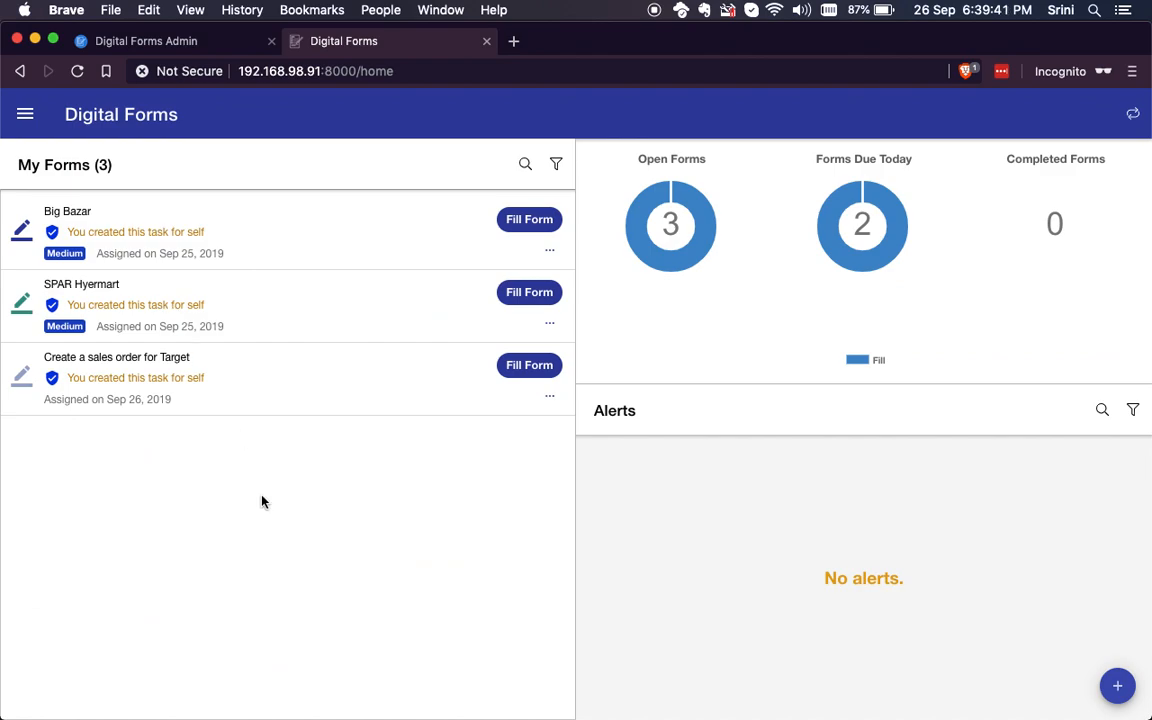
Step: Mark the "Create a sales order for Target" form as completed
{"action": "left_click", "coordinate": [549, 396]}
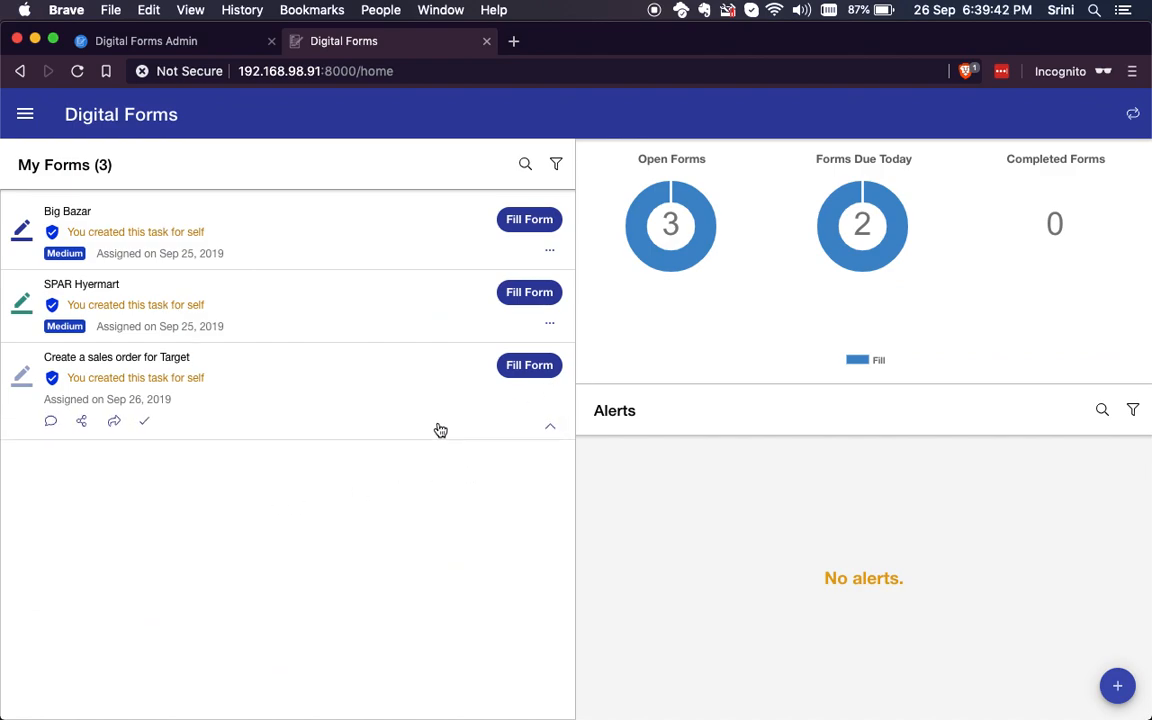
{"action": "left_click", "coordinate": [143, 427]}
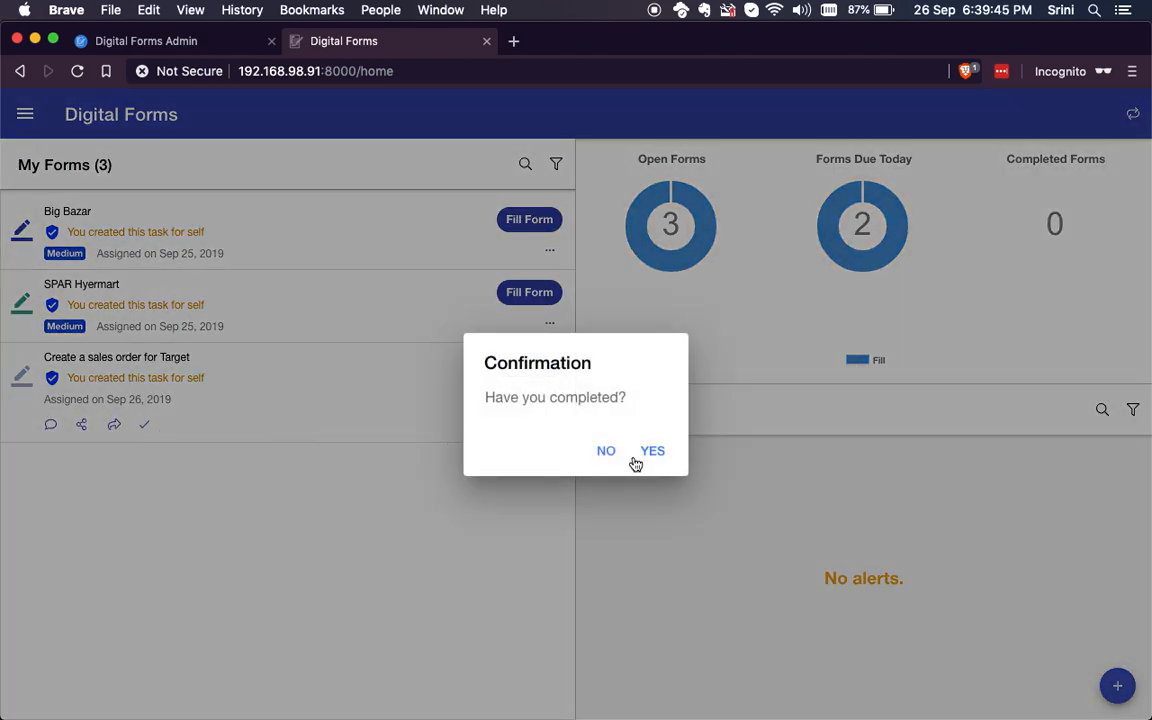
{"action": "left_click", "coordinate": [659, 449]}
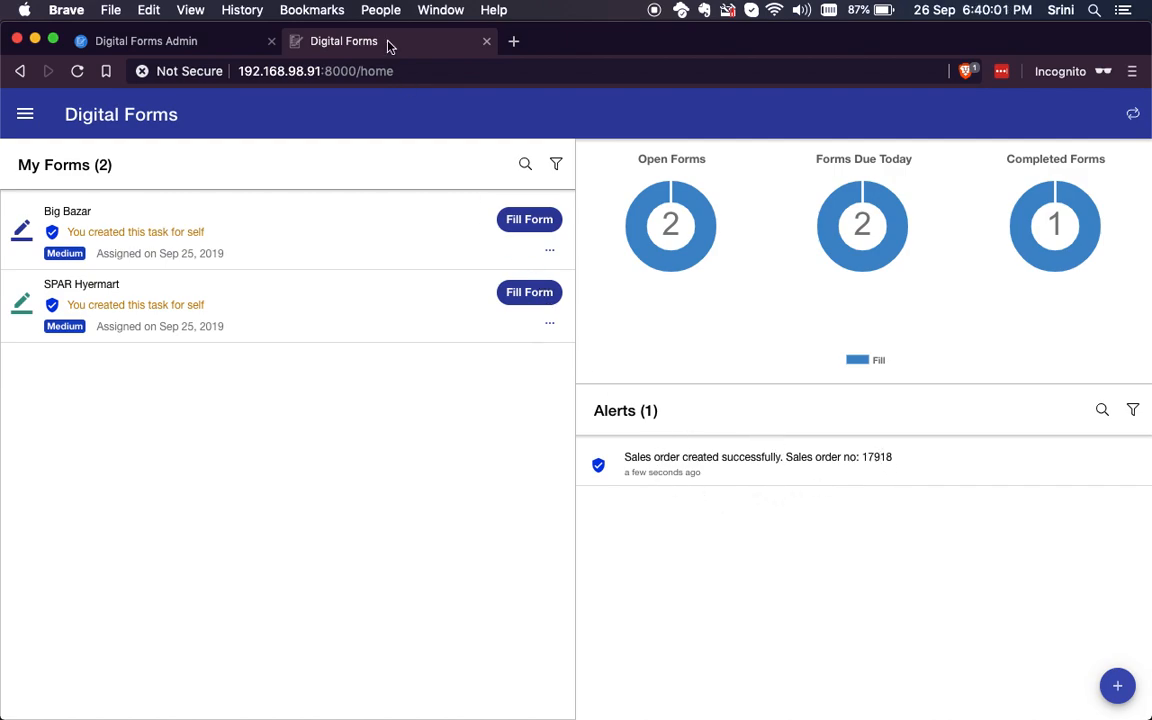
Step: Review the Sales Order form's design in Digital Forms Admin and return to the Digital Forms client
{"action": "left_click", "coordinate": [182, 41]}
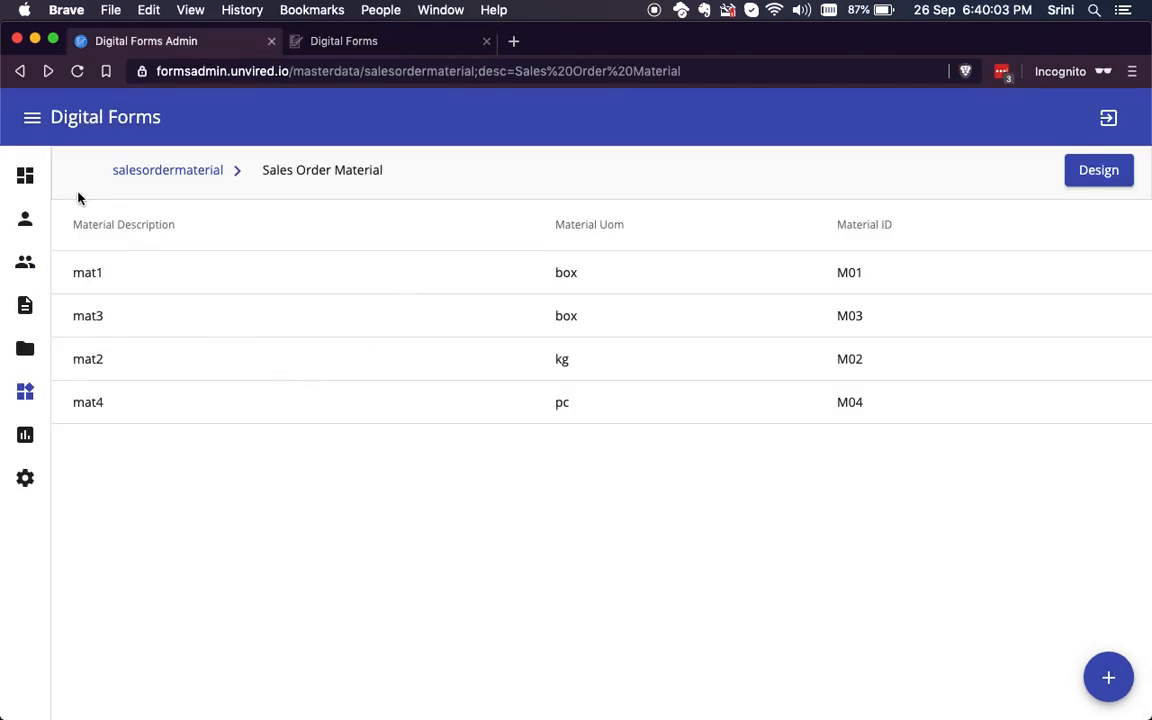
{"action": "left_click", "coordinate": [31, 307]}
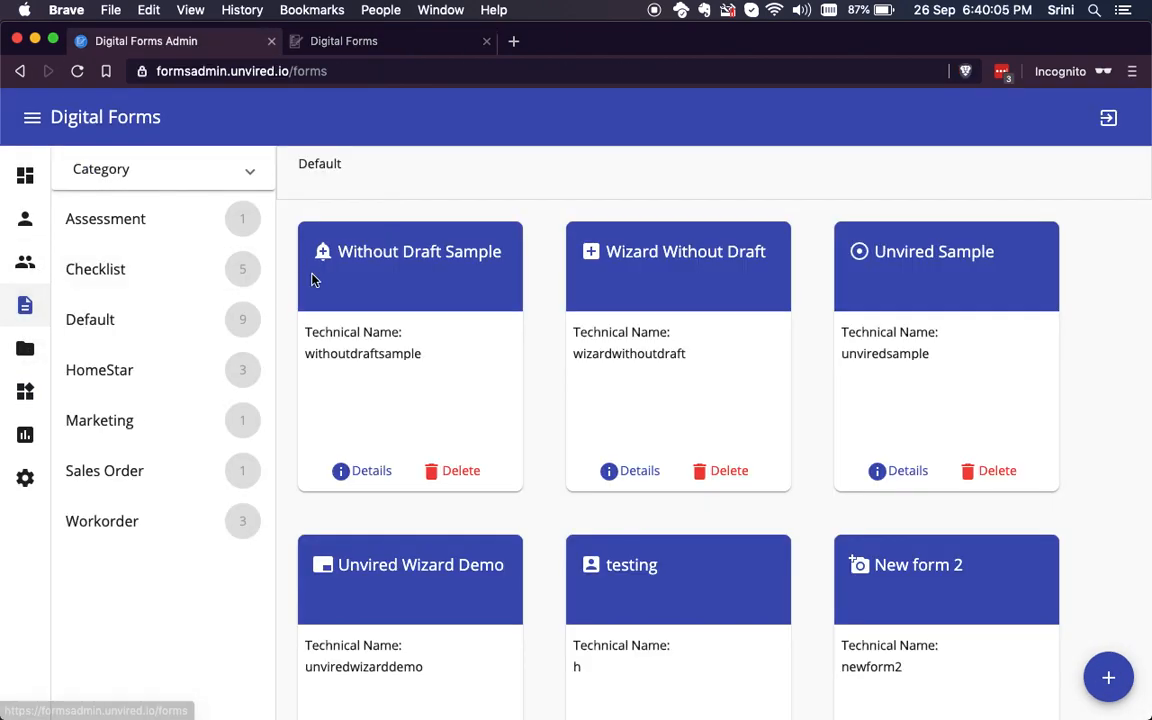
{"action": "left_click", "coordinate": [141, 483]}
{"action": "left_click", "coordinate": [391, 411]}
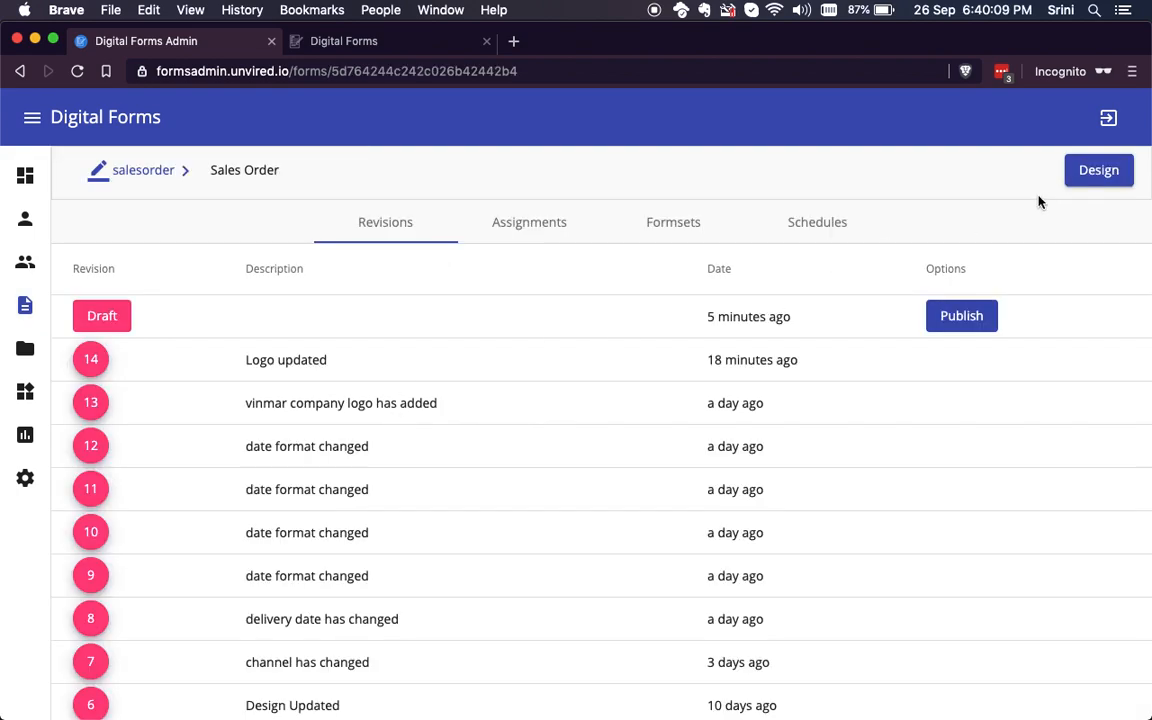
{"action": "left_click", "coordinate": [1105, 172]}
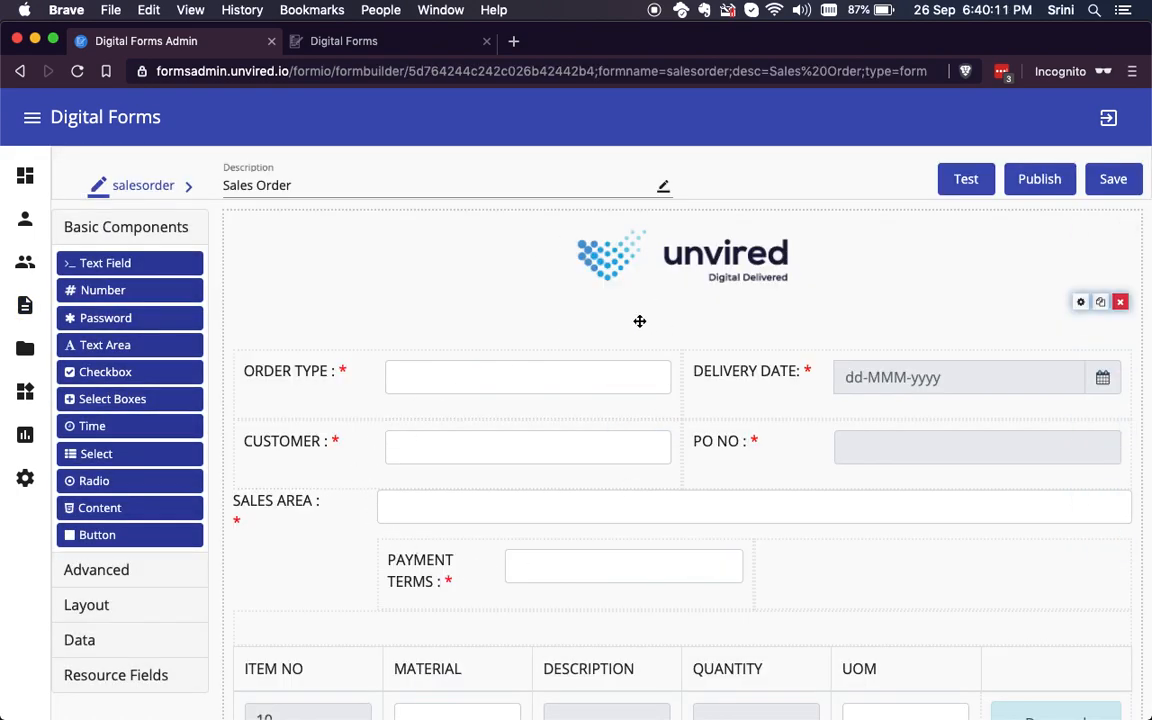
{"action": "scroll", "coordinate": [595, 405], "scroll_direction": "down", "scroll_amount": 3}
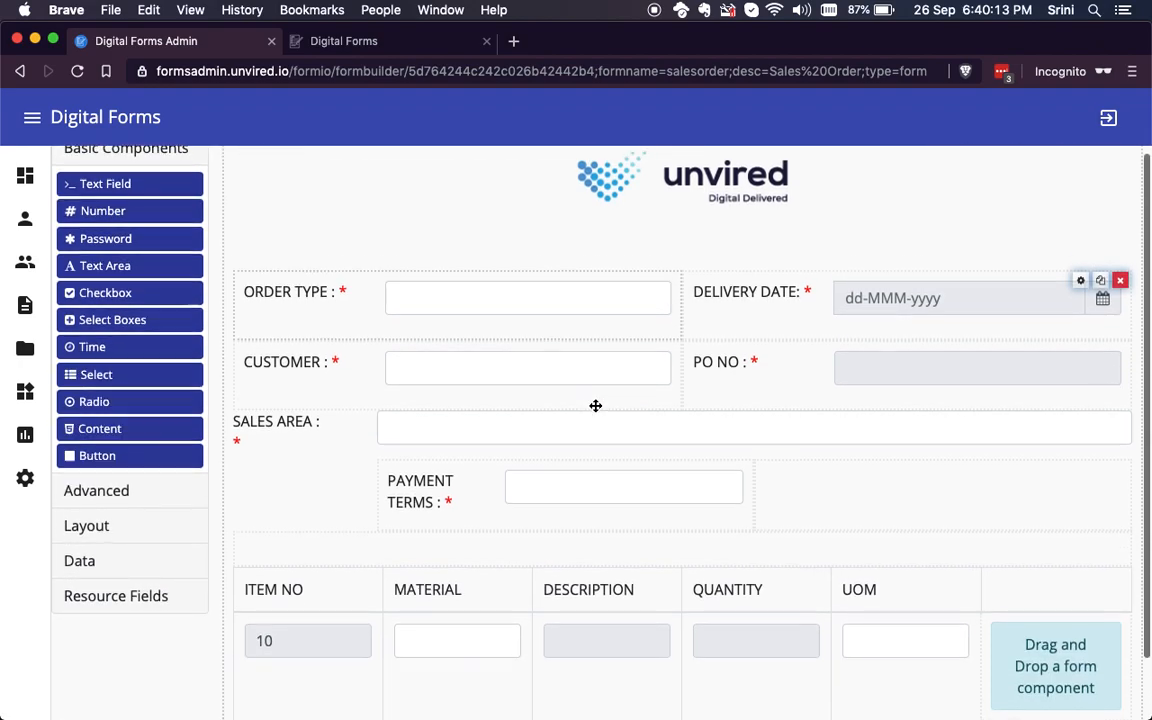
{"action": "scroll", "coordinate": [595, 405], "scroll_direction": "up", "scroll_amount": 3}
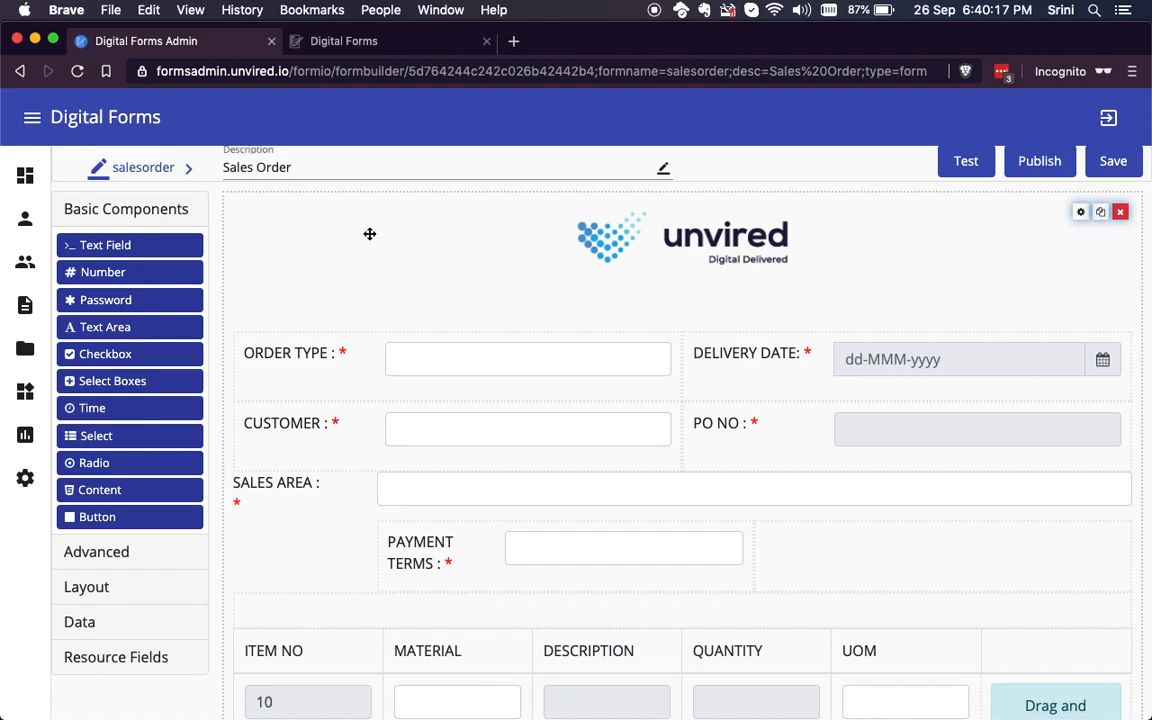
{"action": "scroll", "coordinate": [369, 233], "scroll_direction": "up", "scroll_amount": 1}
{"action": "left_click", "coordinate": [385, 42]}
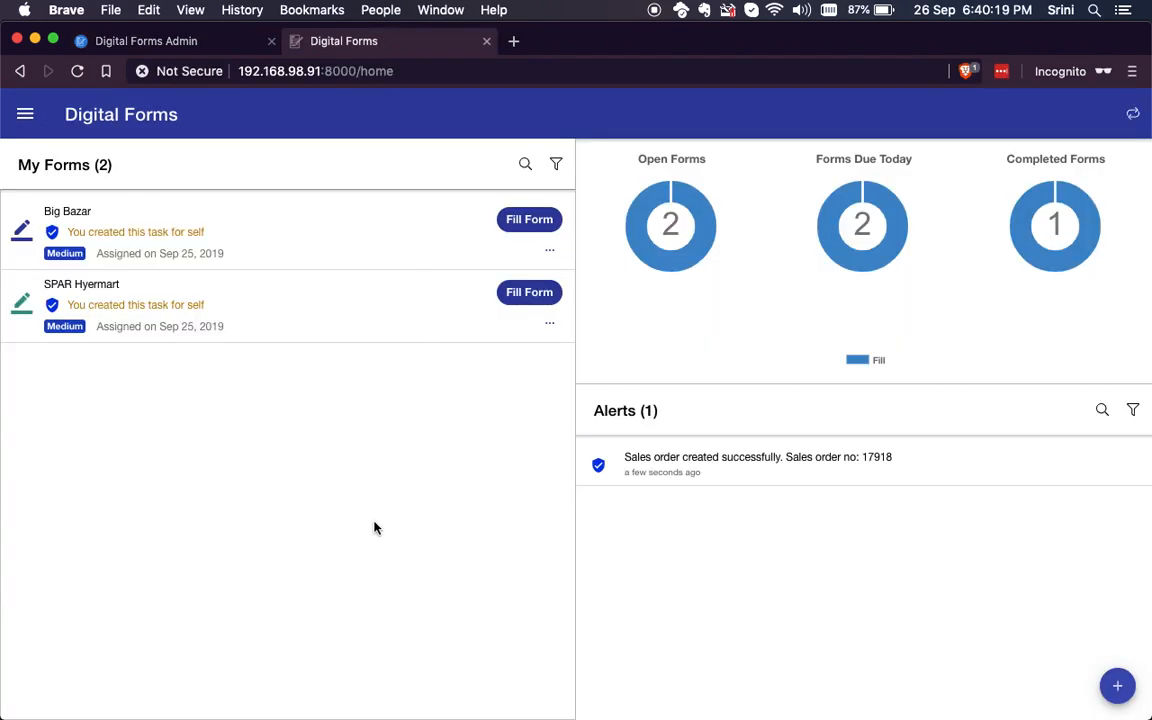